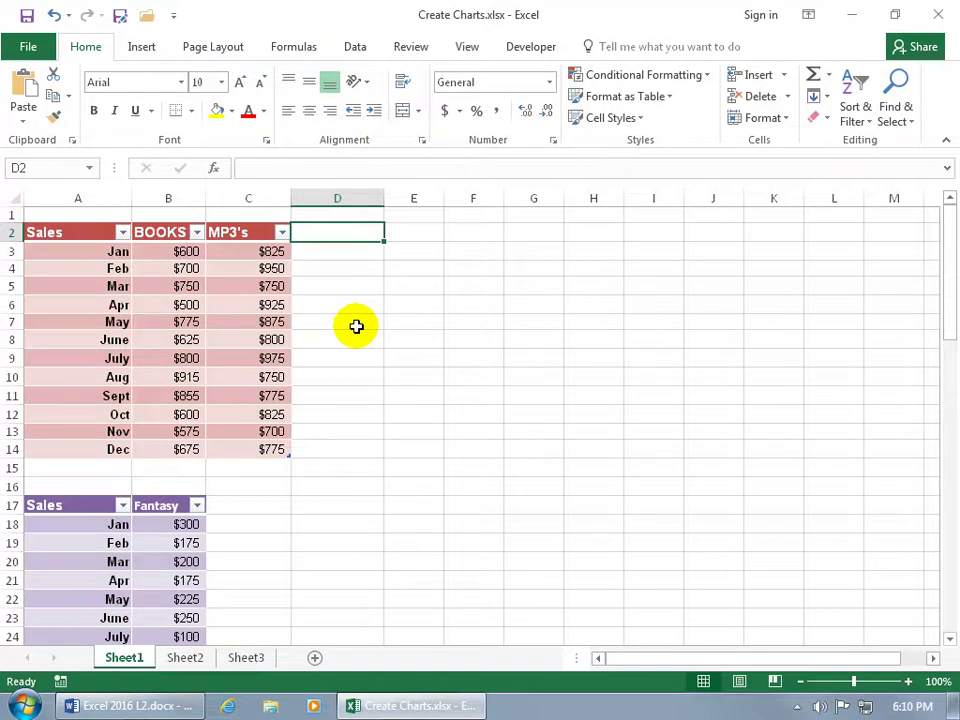
Step: Insert a 2-D clustered column chart from the monthly BOOKS and MP3's sales table
{"action": "left_click", "coordinate": [184, 305]}
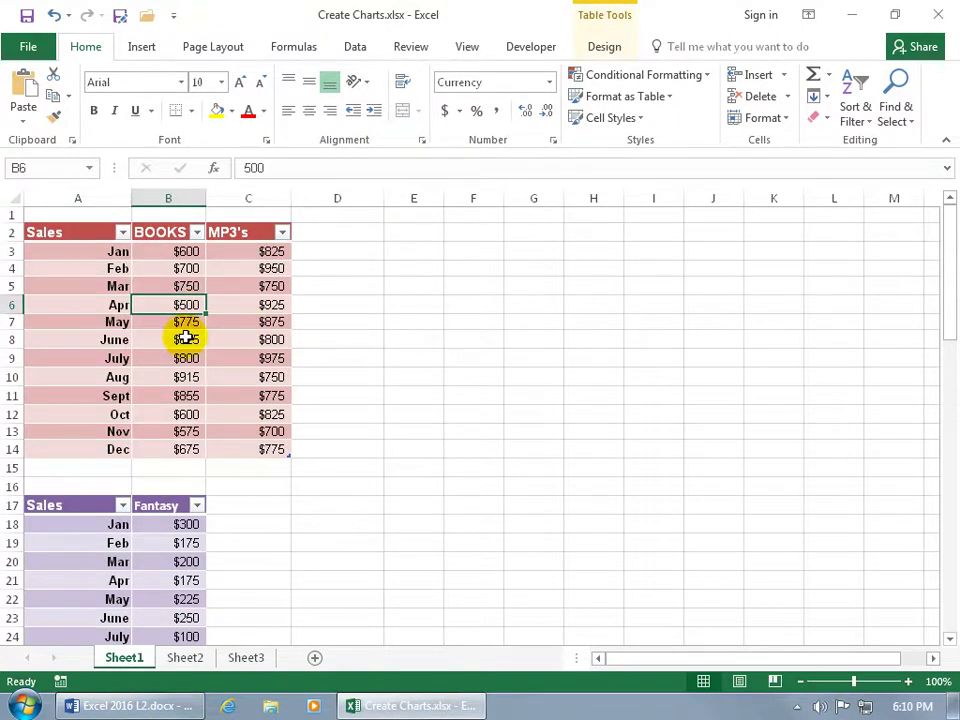
{"action": "left_click", "coordinate": [143, 50]}
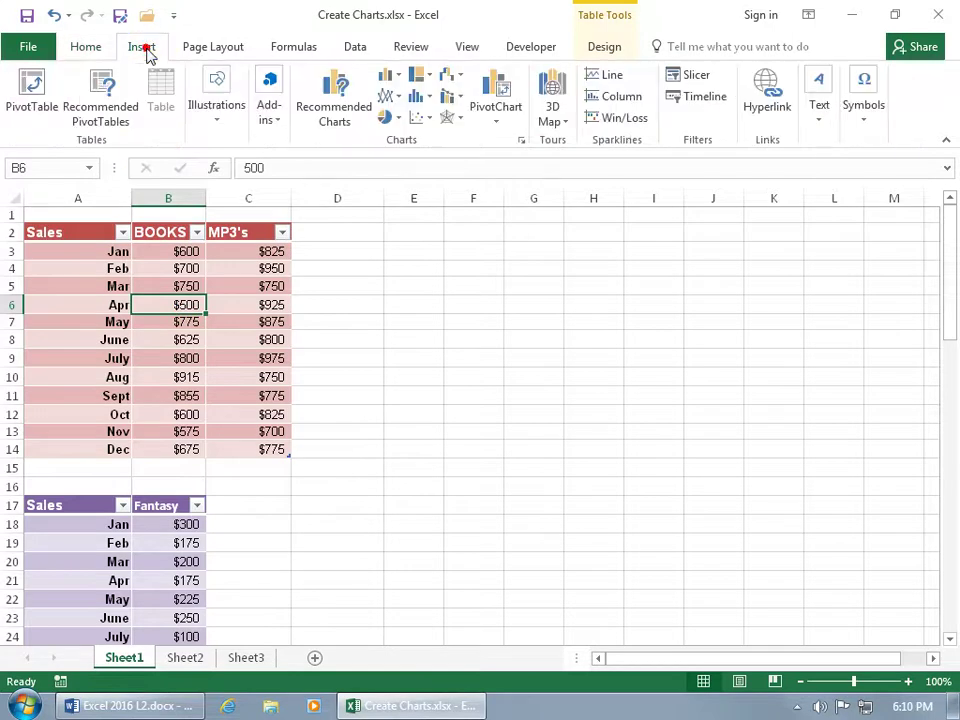
{"action": "left_click", "coordinate": [389, 77]}
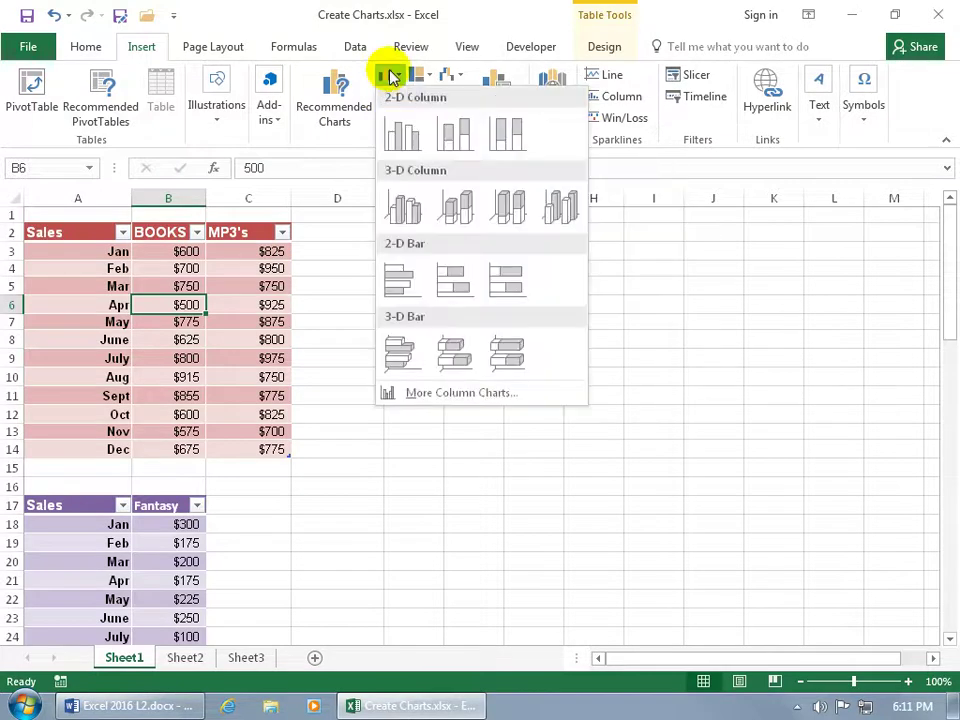
{"action": "left_click", "coordinate": [407, 138]}
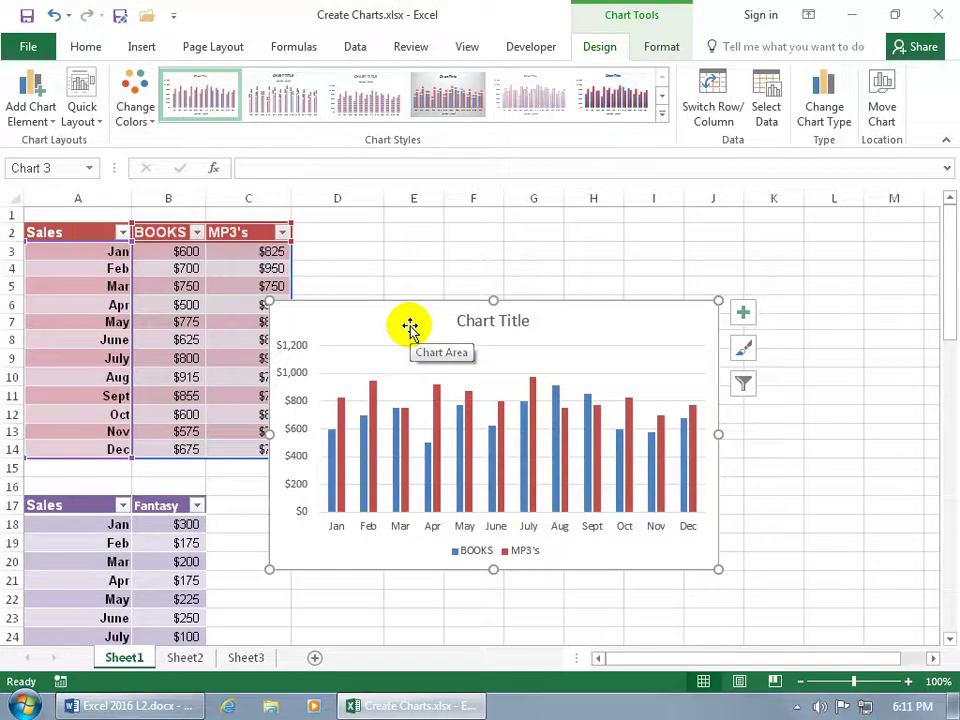
Step: Move the chart beside the sales table and shrink it to span about D2 to J14
{"action": "left_click_drag", "start_coordinate": [410, 327], "coordinate": [443, 248]}
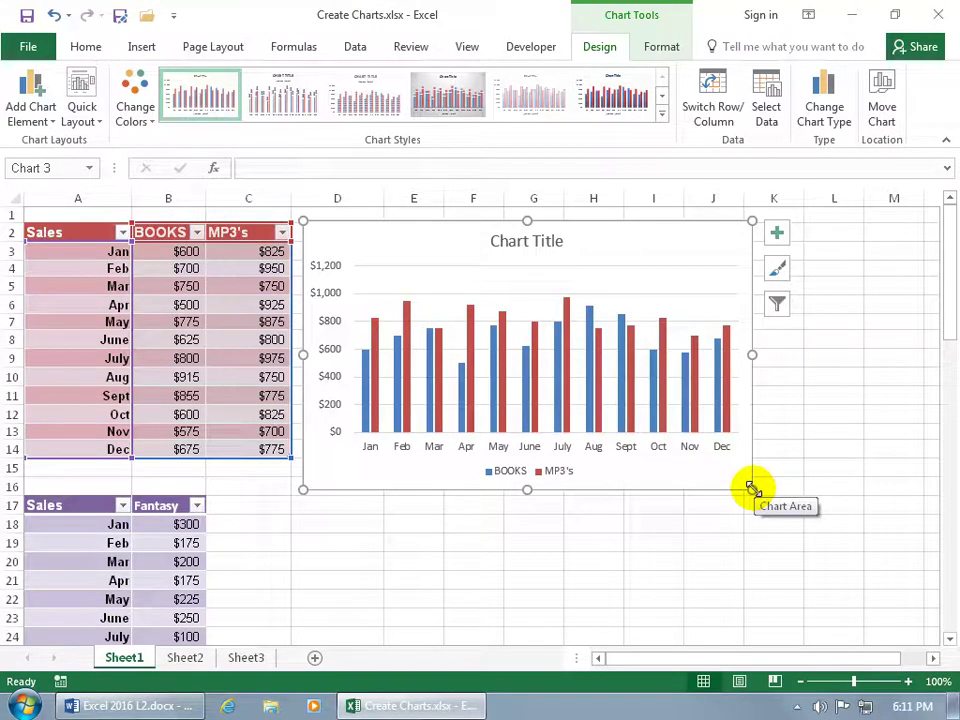
{"action": "left_click_drag", "start_coordinate": [752, 488], "coordinate": [743, 456]}
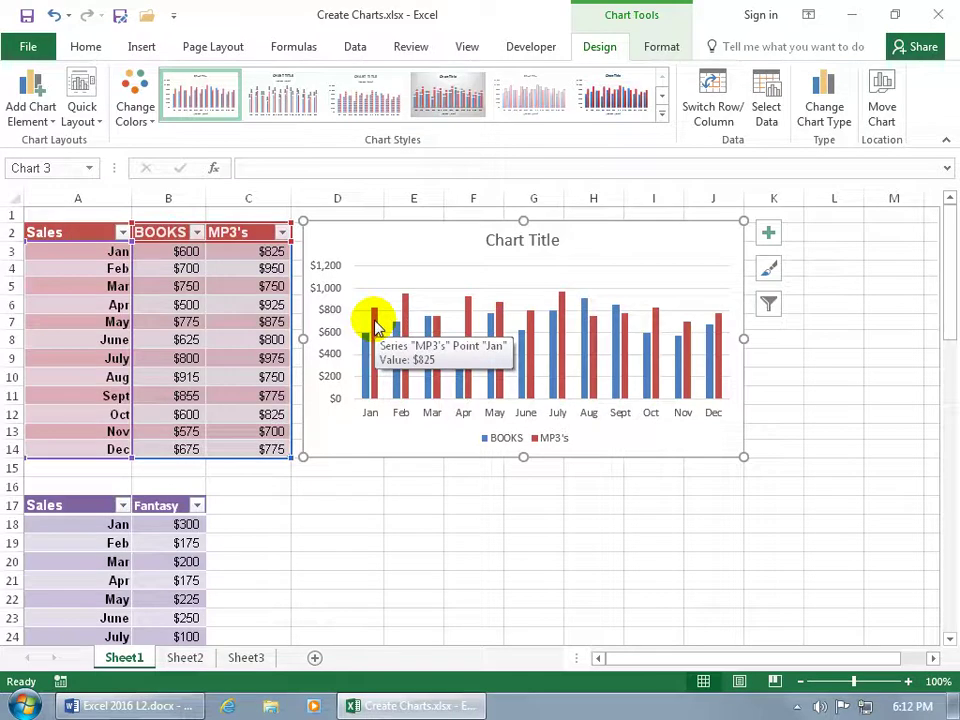
{"action": "left_click", "coordinate": [394, 433]}
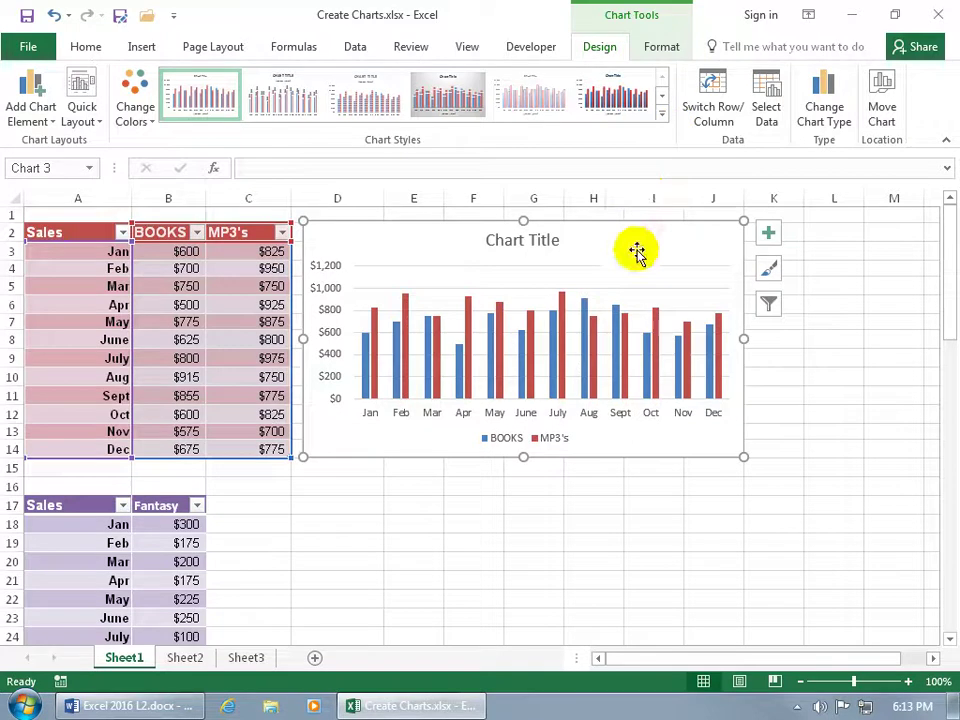
Step: Hide both axes of the column chart using its chart elements options, and show them again
{"action": "left_click", "coordinate": [768, 233]}
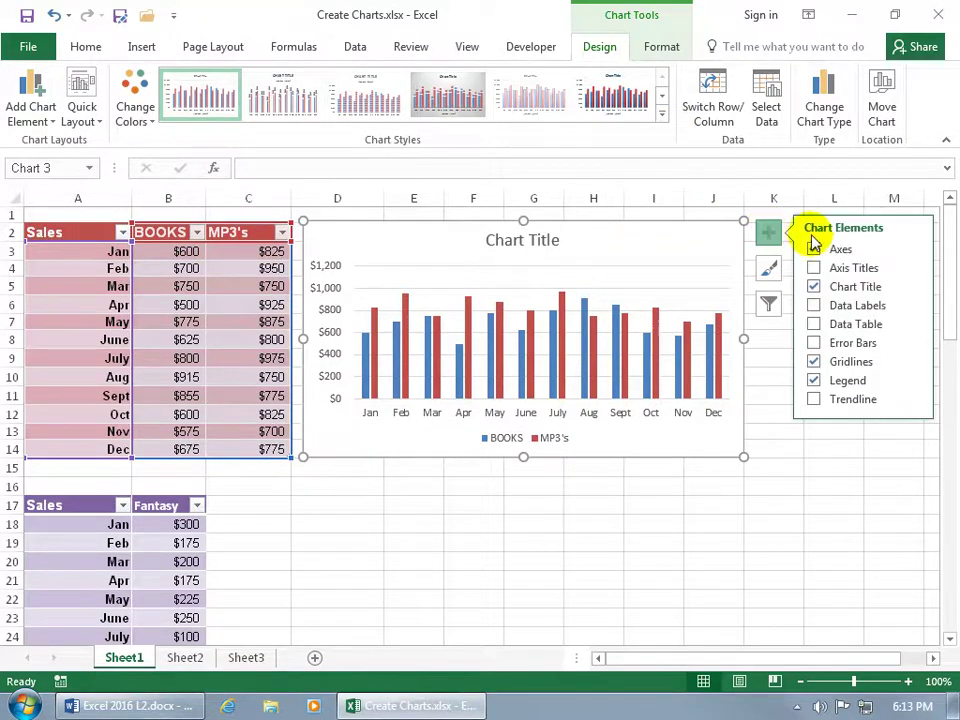
{"action": "left_click", "coordinate": [814, 247]}
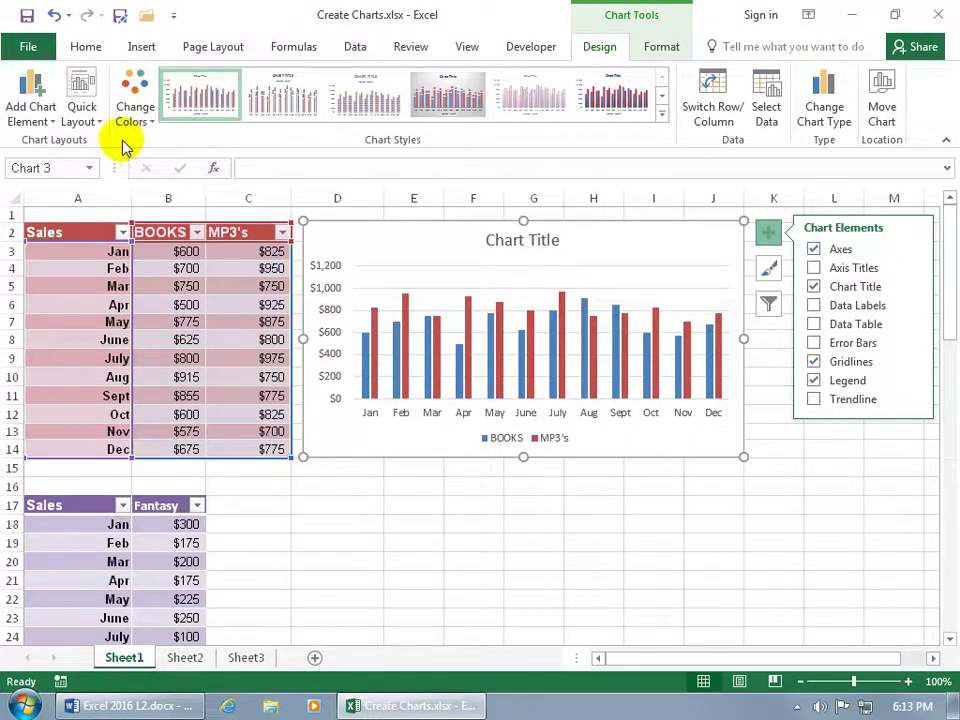
{"action": "left_click", "coordinate": [31, 121]}
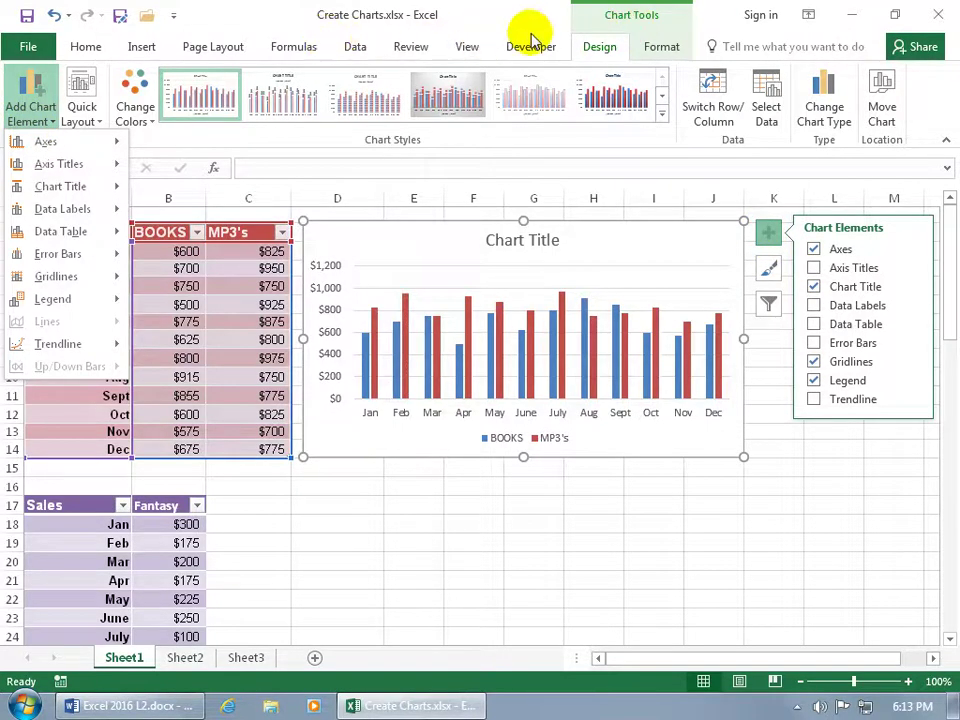
{"action": "left_click", "coordinate": [768, 236]}
{"action": "left_click", "coordinate": [770, 236]}
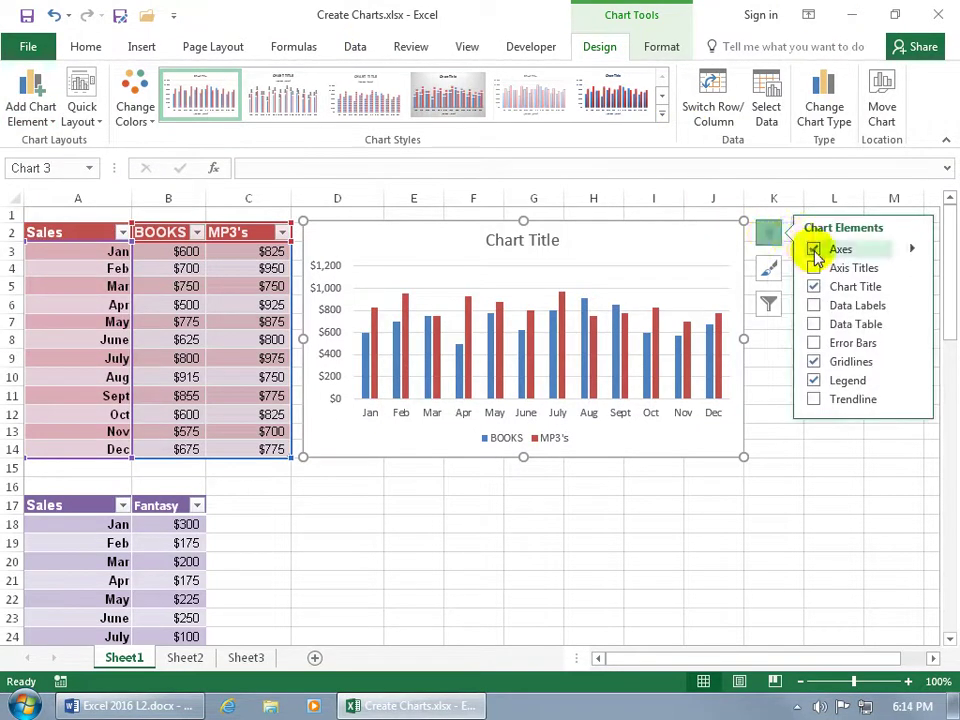
{"action": "left_click", "coordinate": [815, 251]}
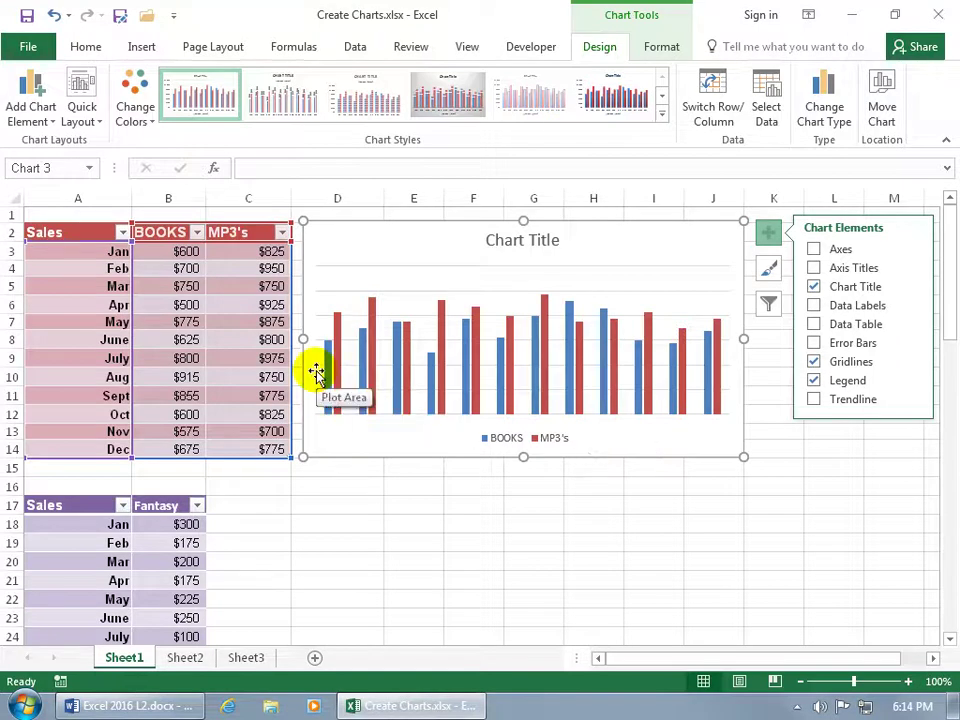
{"action": "left_click", "coordinate": [814, 249]}
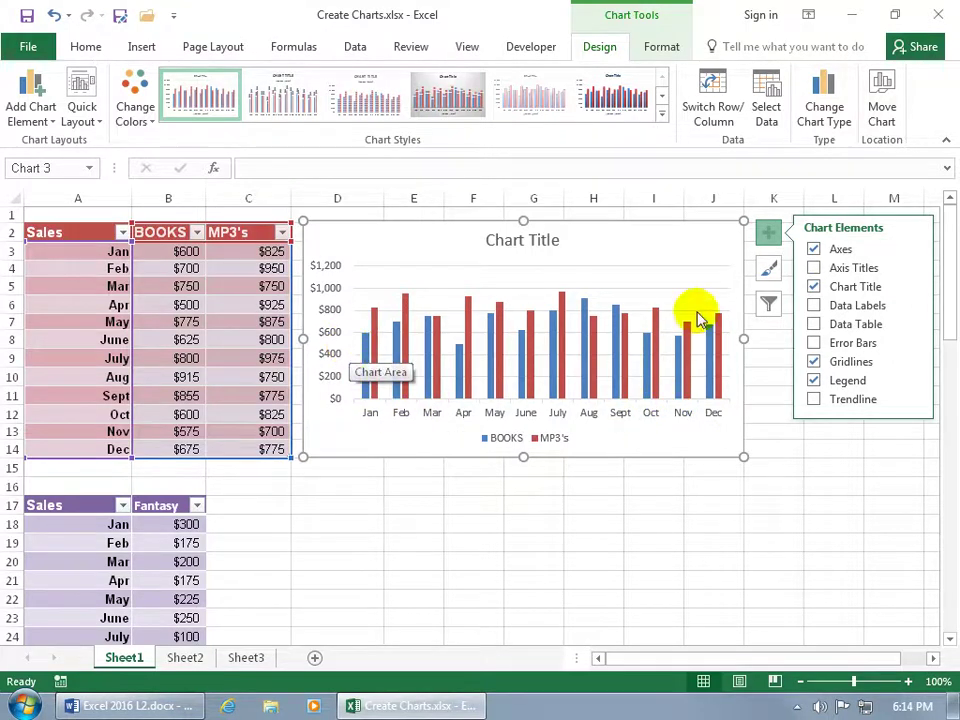
Step: Turn off only the chart's primary horizontal axis and turn it back on
{"action": "left_click", "coordinate": [912, 253]}
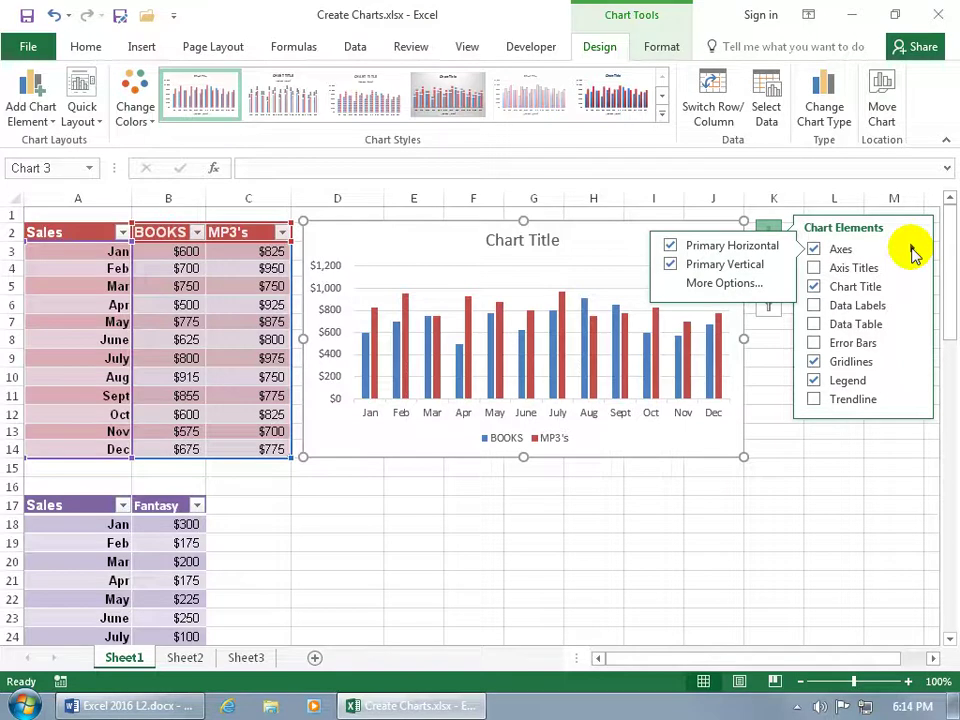
{"action": "left_click", "coordinate": [670, 248]}
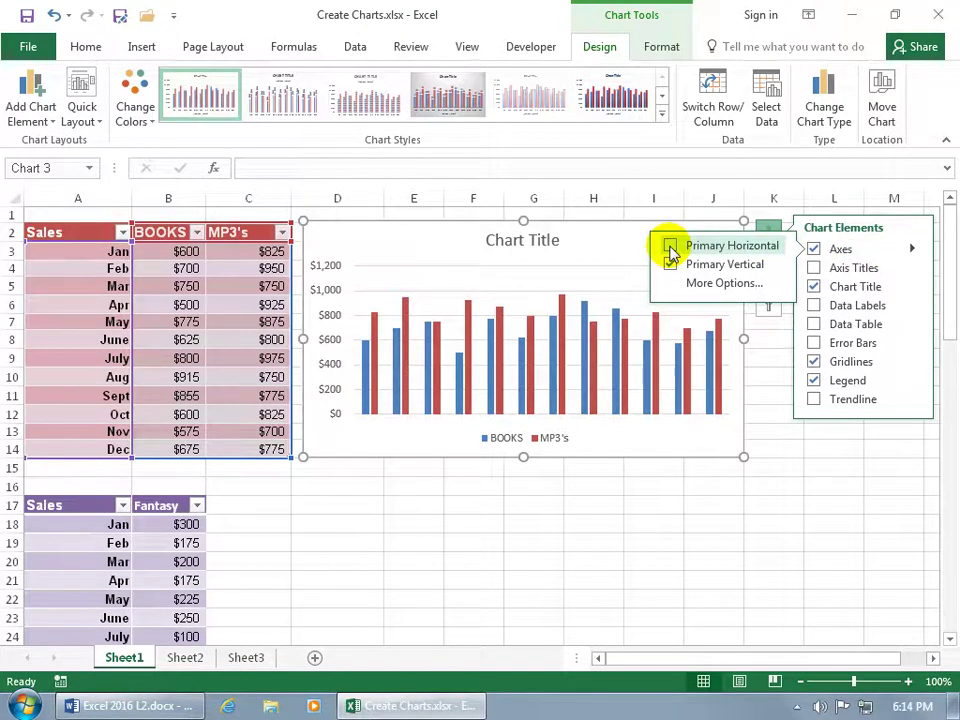
{"action": "left_click", "coordinate": [670, 250]}
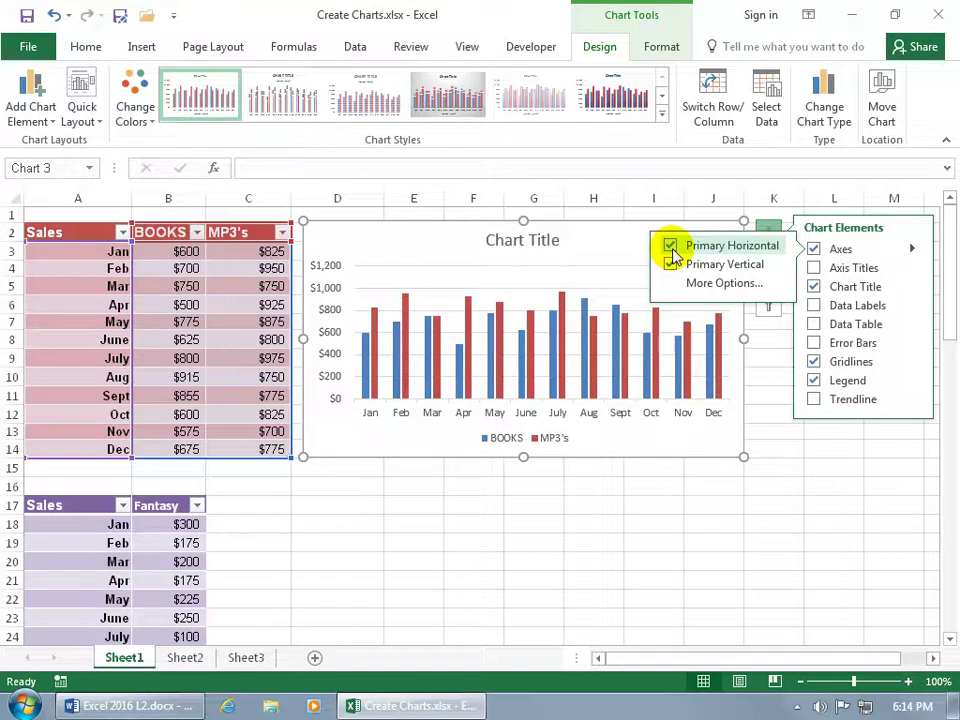
Step: Open the horizontal axis formatting options, try the On tick marks axis position, and return to Between tick marks
{"action": "left_click", "coordinate": [700, 284]}
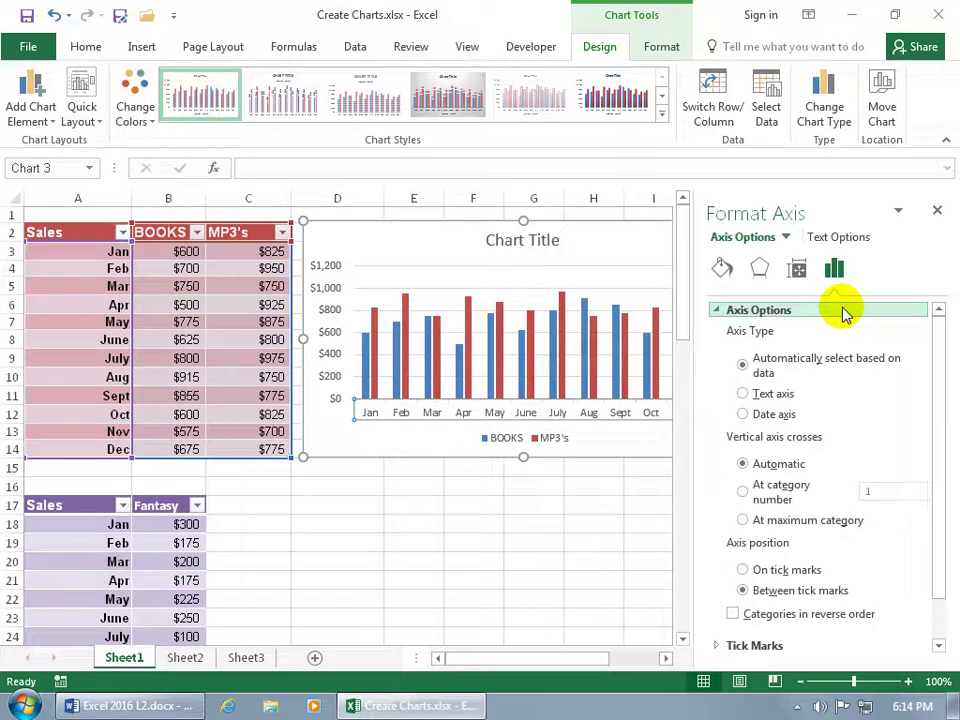
{"action": "left_click", "coordinate": [819, 372]}
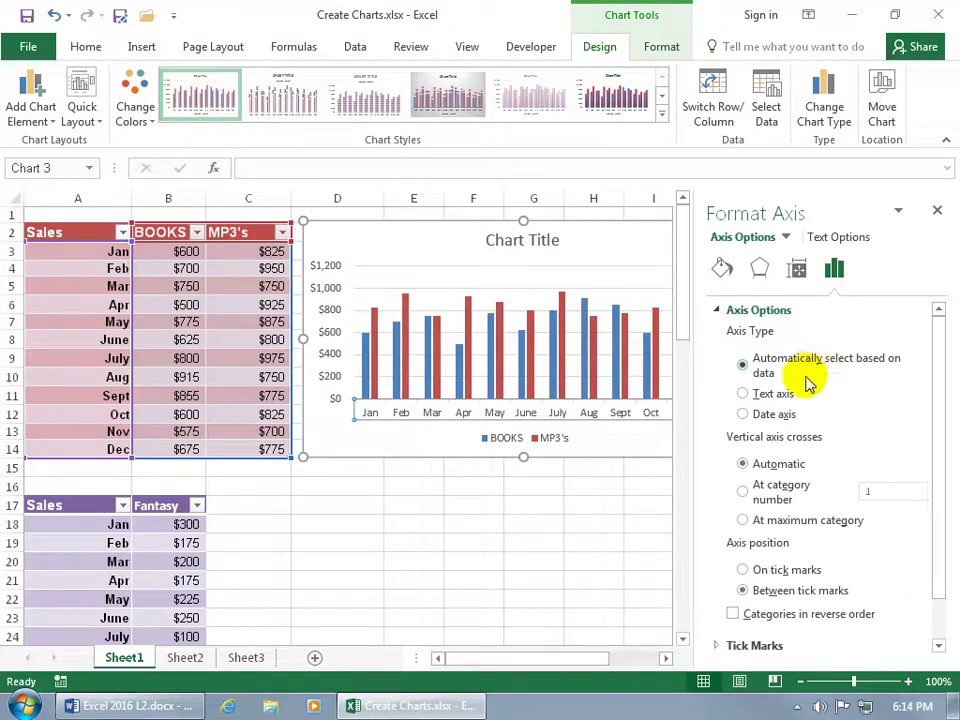
{"action": "left_click_drag", "start_coordinate": [938, 385], "coordinate": [939, 439]}
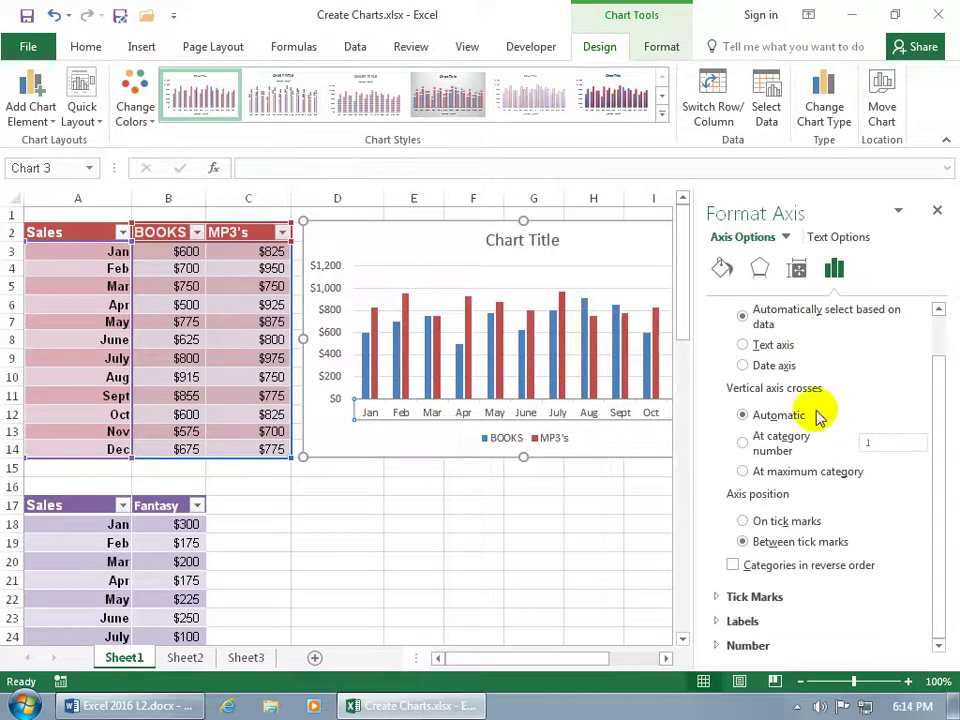
{"action": "left_click", "coordinate": [938, 409]}
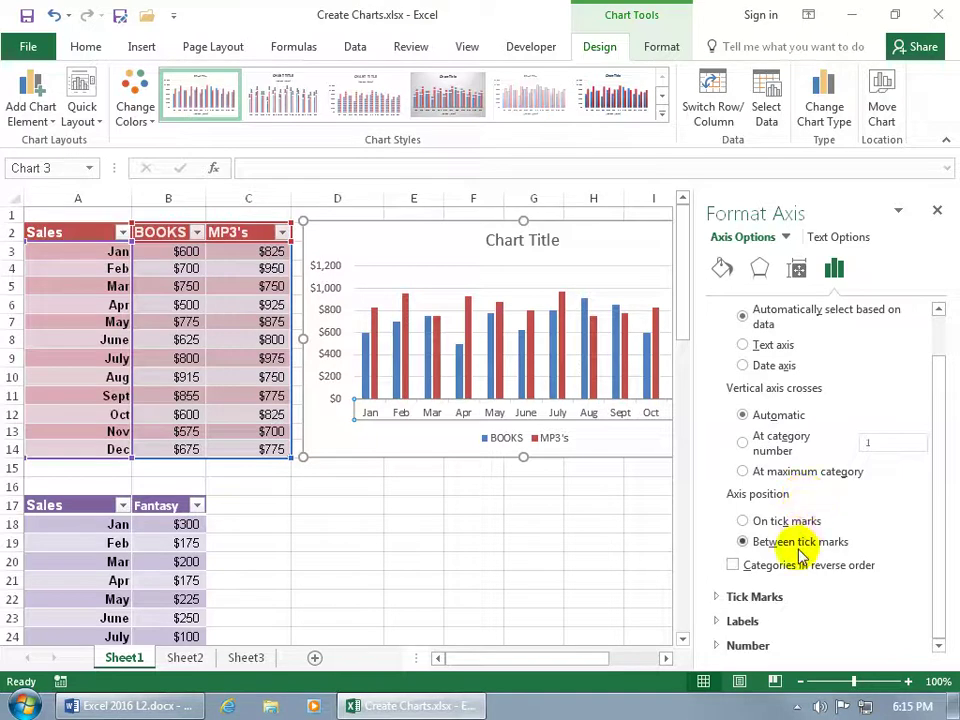
{"action": "left_click", "coordinate": [744, 521]}
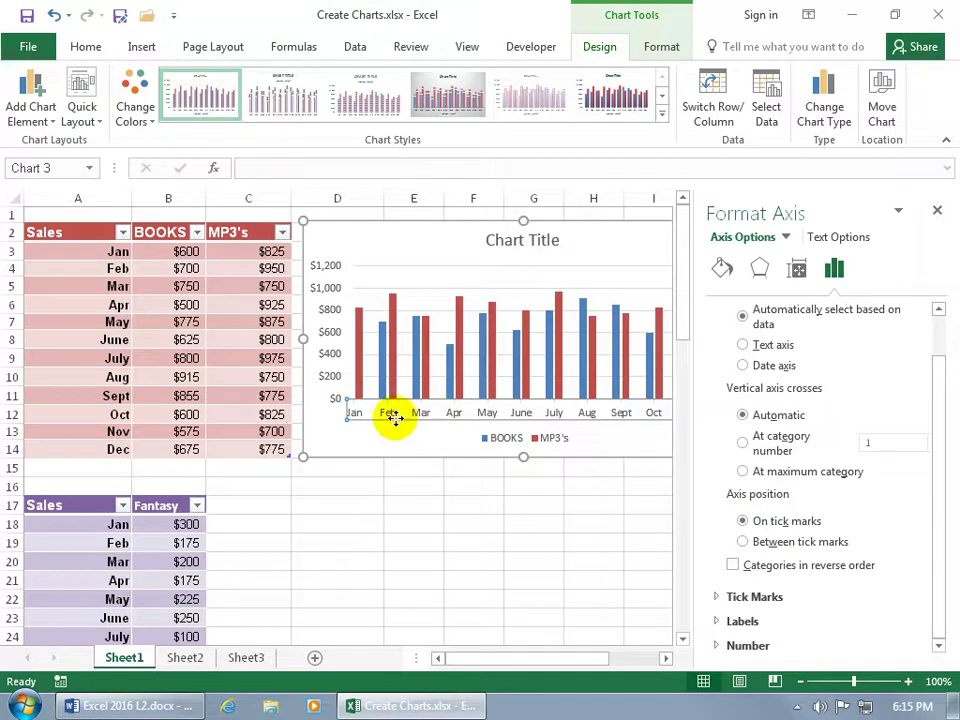
{"action": "left_click", "coordinate": [743, 541]}
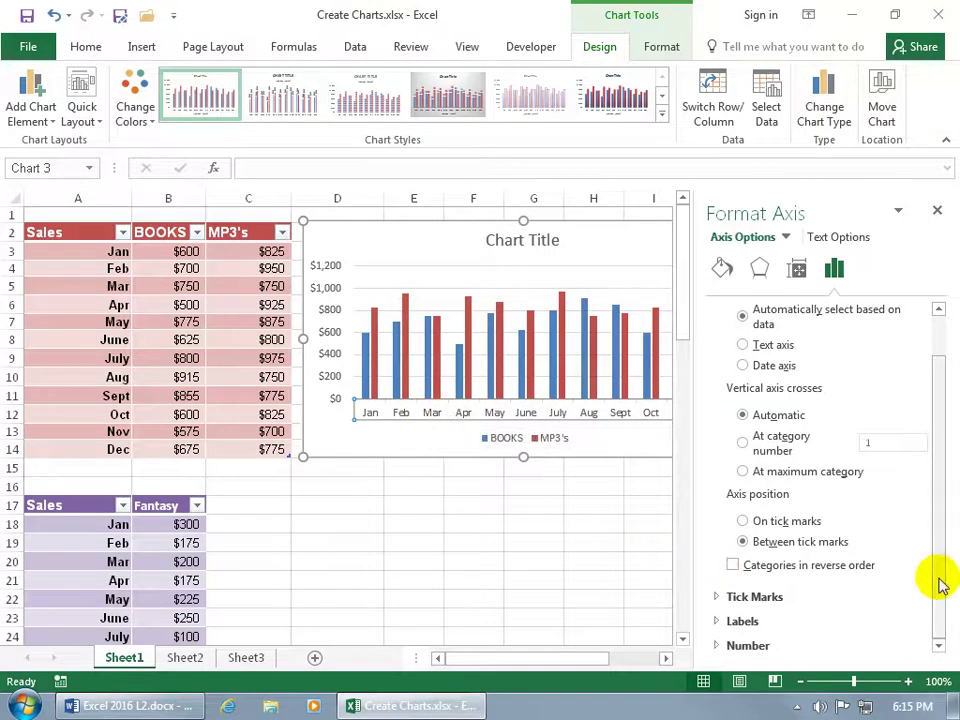
Step: Set the horizontal axis's major tick mark type to Inside
{"action": "left_click", "coordinate": [716, 598]}
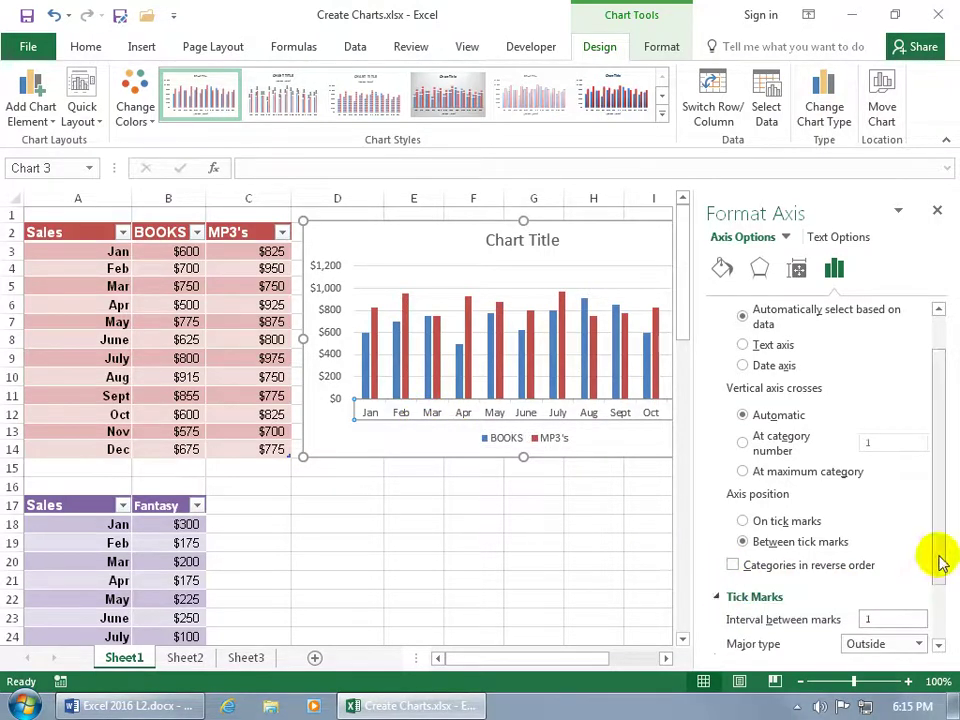
{"action": "left_click_drag", "start_coordinate": [938, 556], "coordinate": [945, 622]}
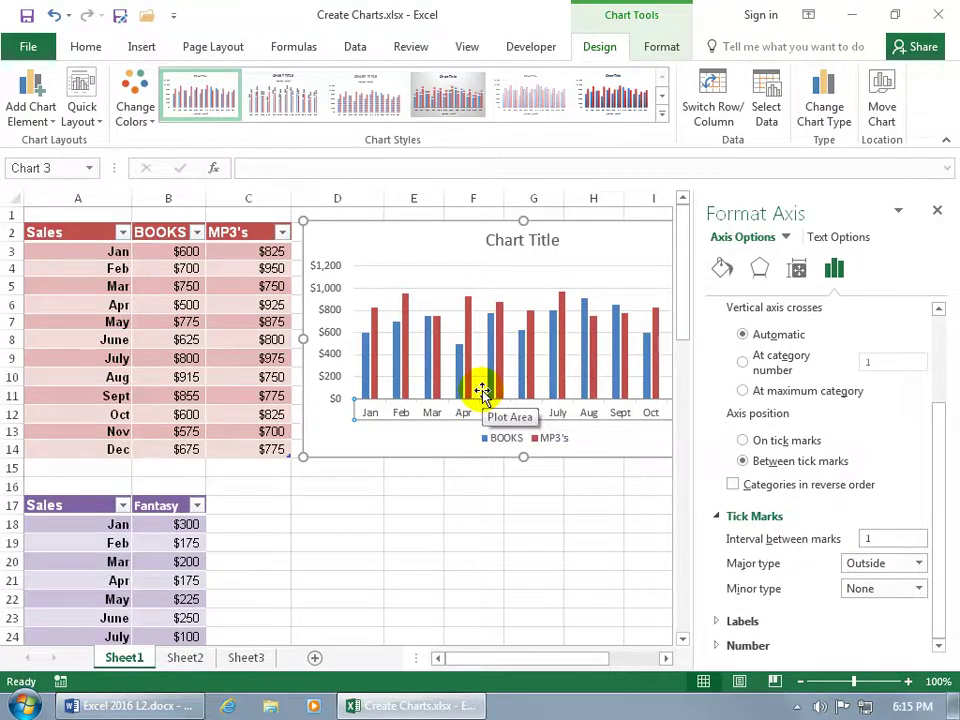
{"action": "left_click", "coordinate": [917, 563]}
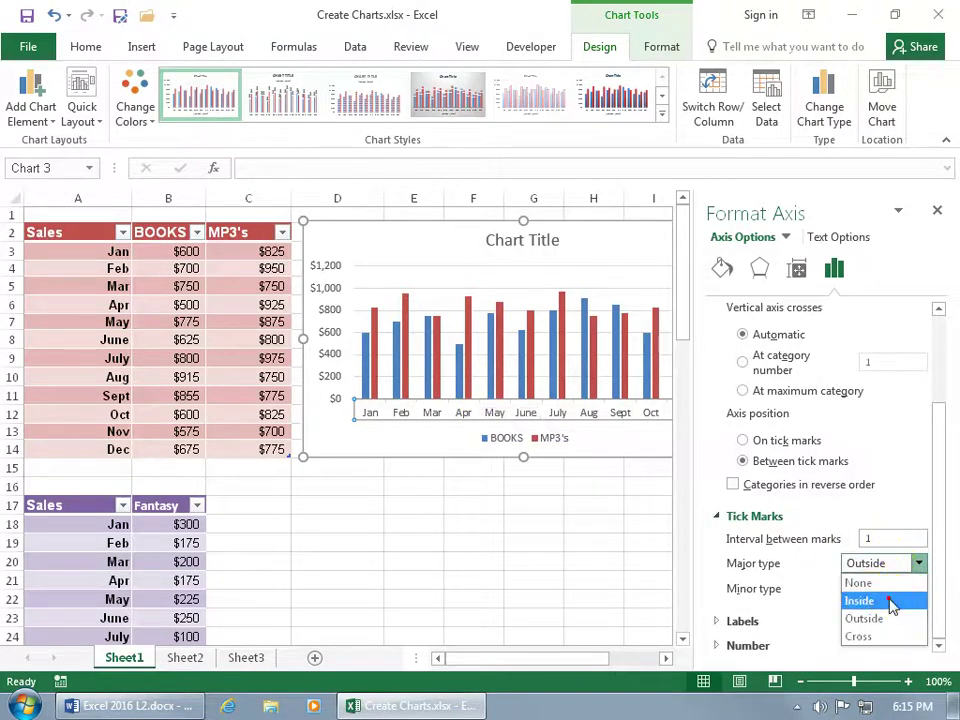
{"action": "left_click", "coordinate": [889, 602]}
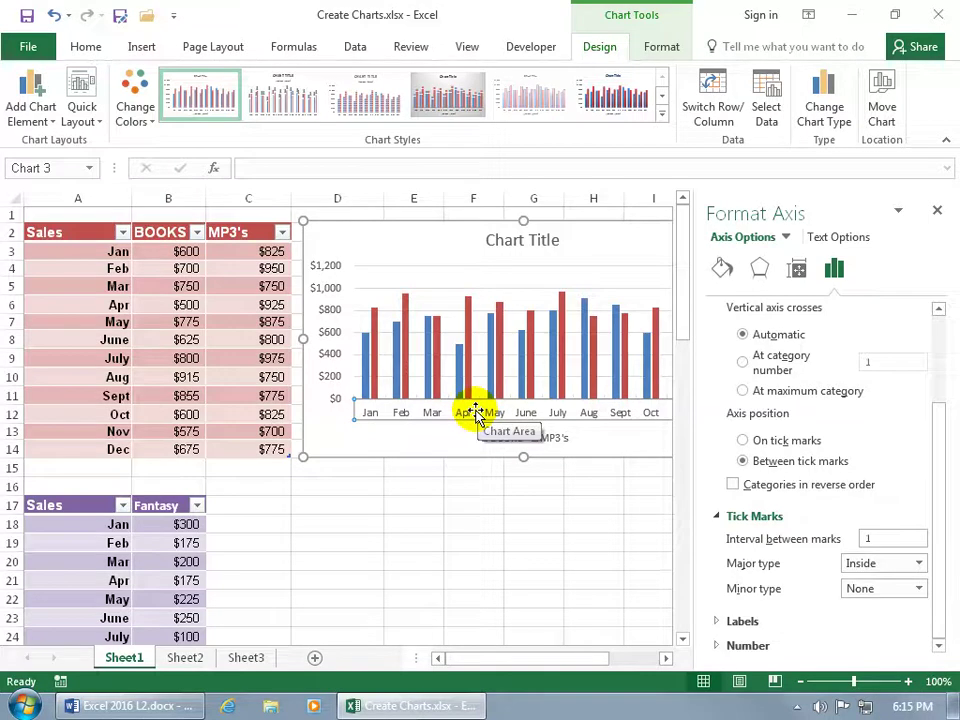
Step: Try the High label position on the horizontal axis, undo it, and close the axis formatting options
{"action": "left_click", "coordinate": [716, 622]}
{"action": "scroll", "coordinate": [943, 591], "scroll_direction": "down", "scroll_amount": 4}
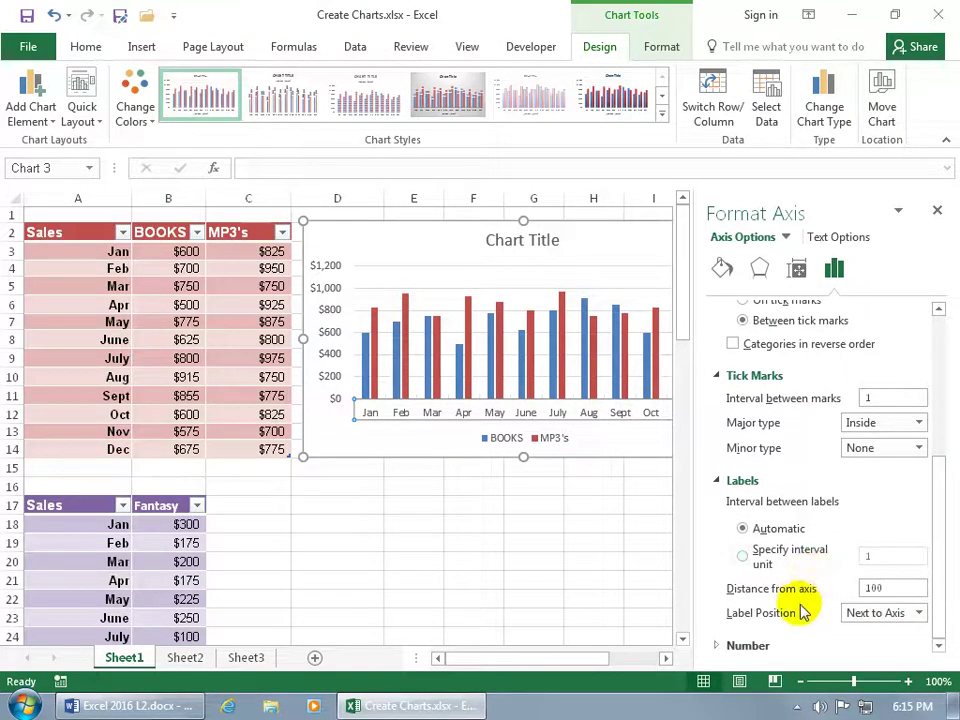
{"action": "left_click", "coordinate": [918, 614]}
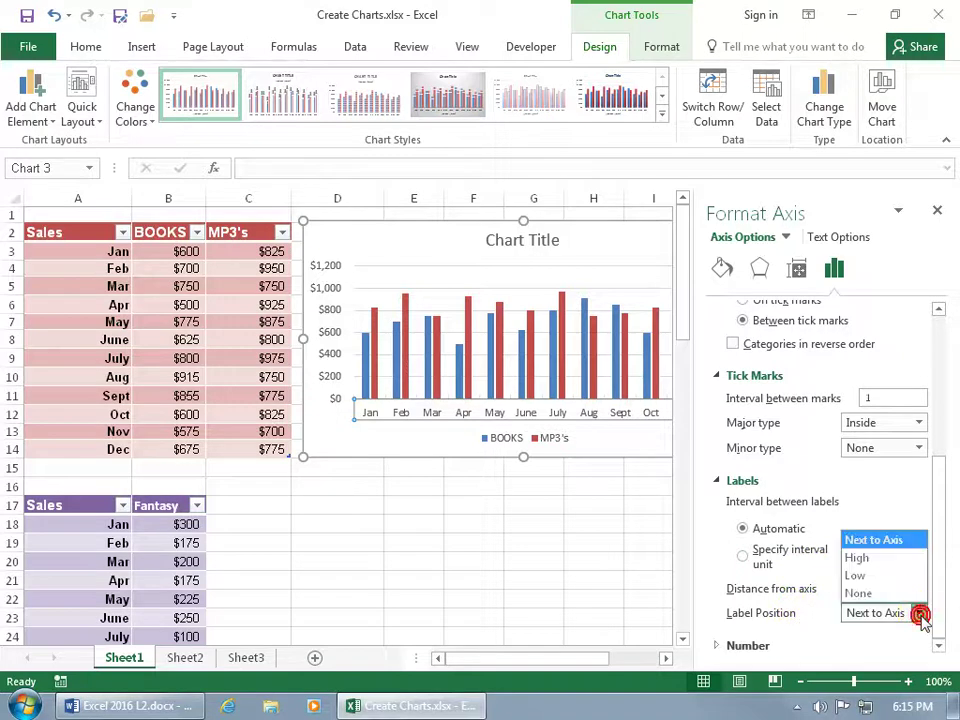
{"action": "left_click", "coordinate": [887, 558]}
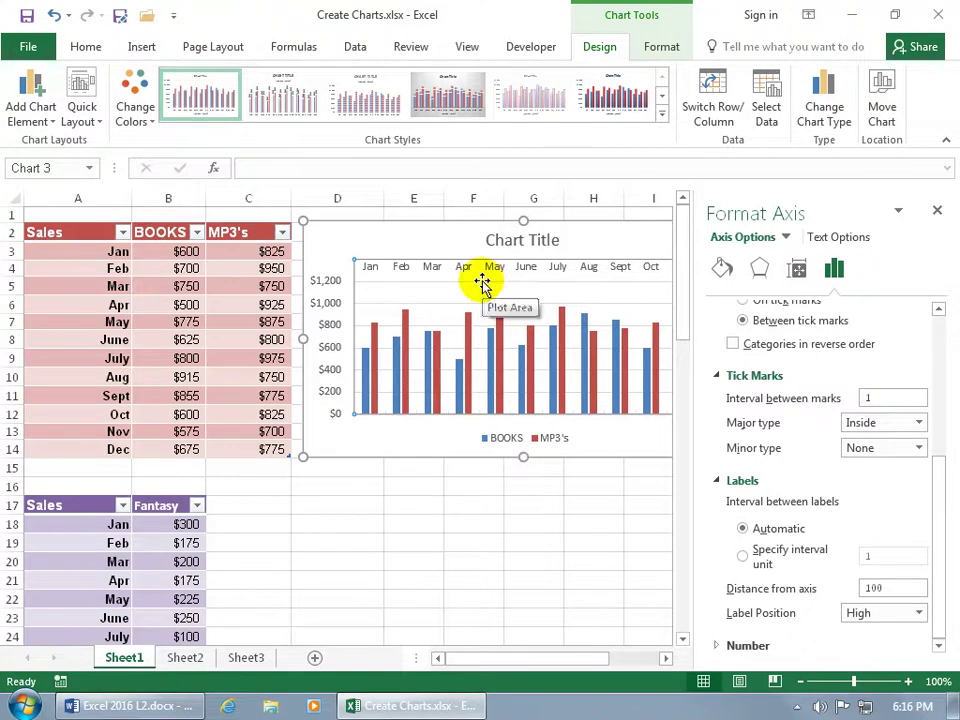
{"action": "left_click", "coordinate": [54, 15]}
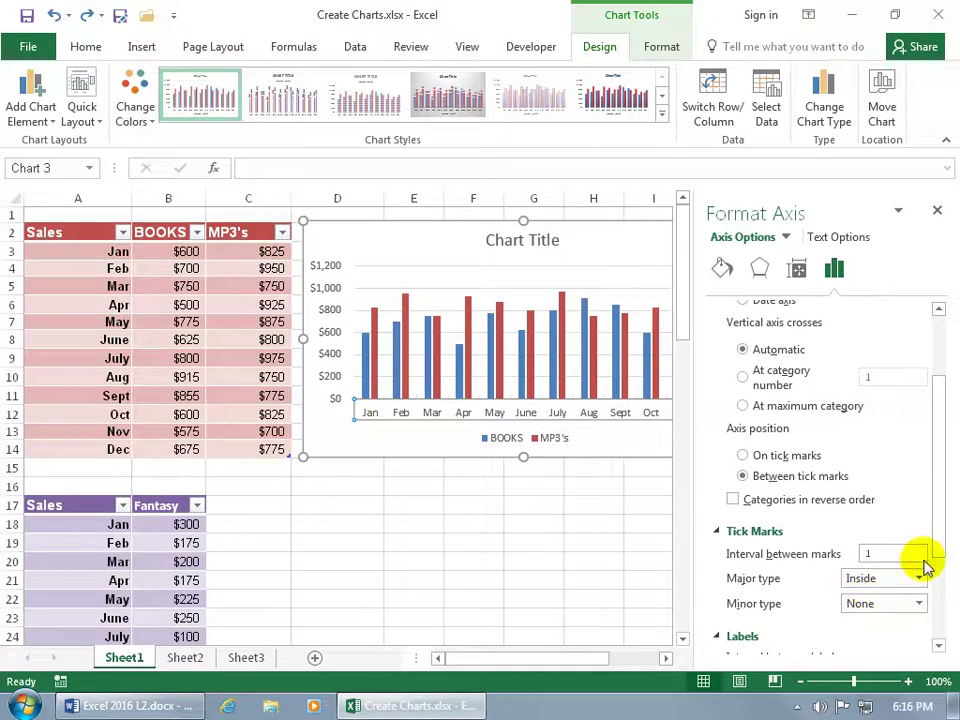
{"action": "left_click_drag", "start_coordinate": [926, 561], "coordinate": [938, 615]}
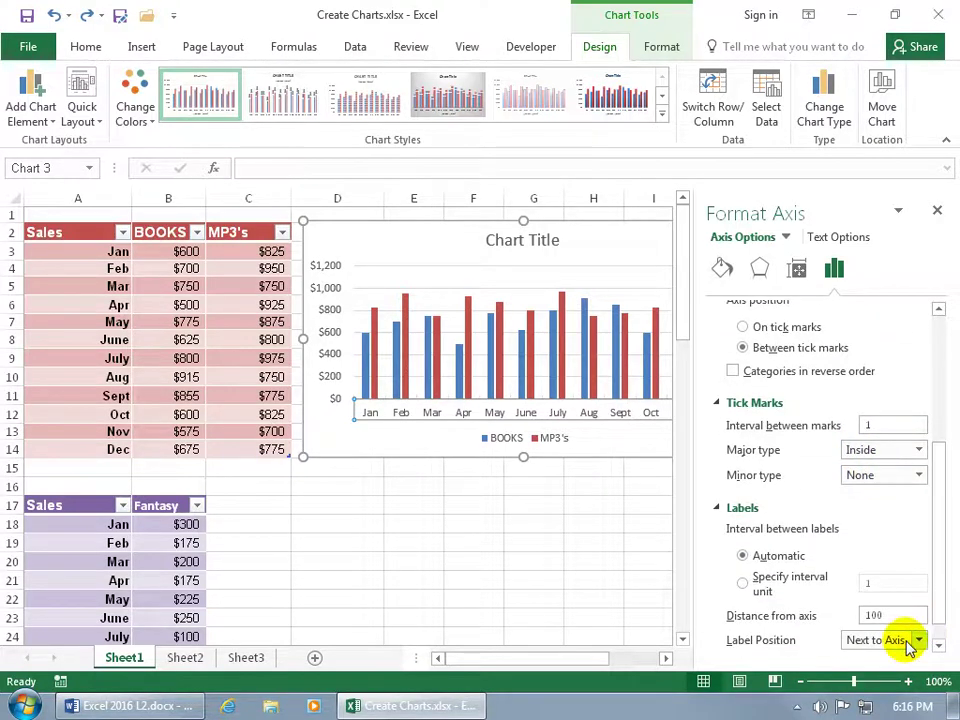
{"action": "left_click", "coordinate": [937, 210]}
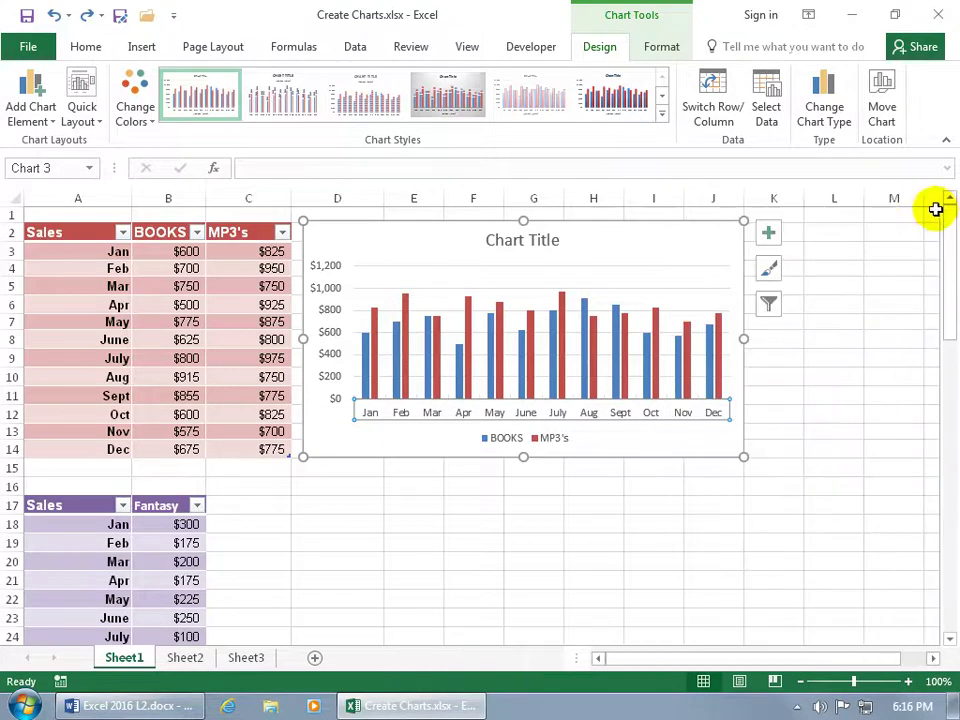
Step: Add data labels to the chart, look over their formatting options, and remove the labels from the BOOKS series
{"action": "left_click", "coordinate": [767, 234]}
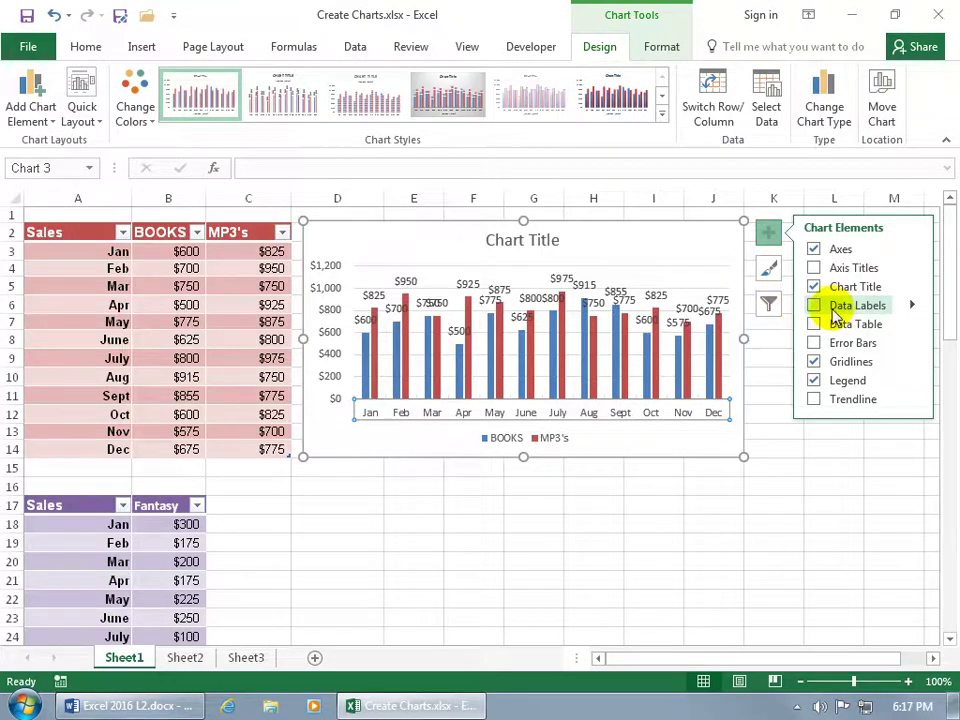
{"action": "left_click", "coordinate": [815, 306]}
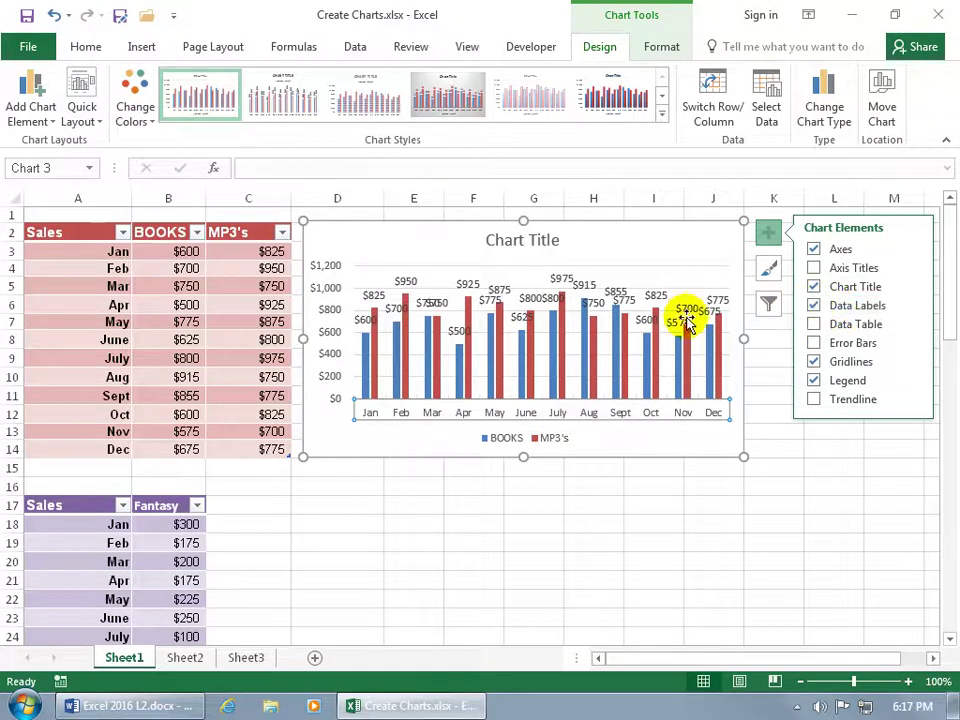
{"action": "left_click", "coordinate": [914, 306]}
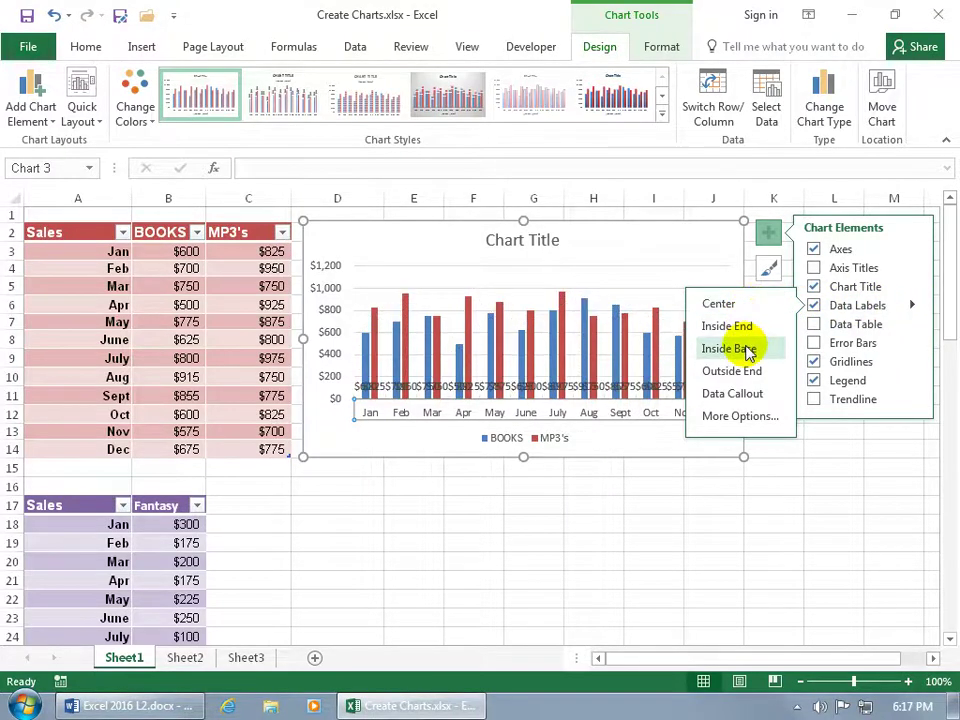
{"action": "left_click", "coordinate": [730, 417]}
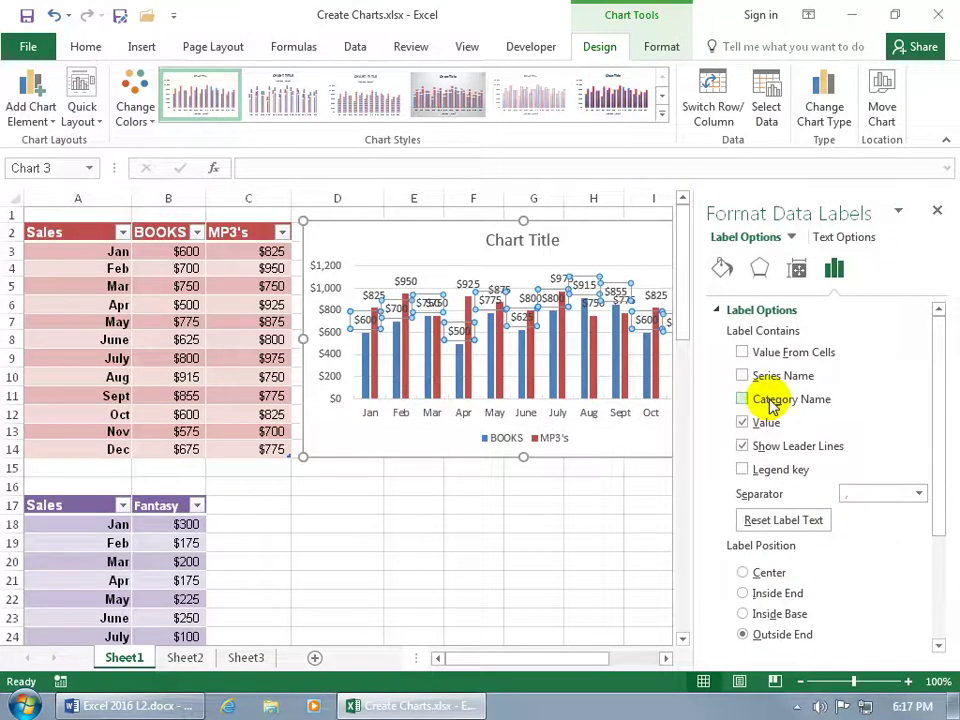
{"action": "left_click", "coordinate": [937, 210]}
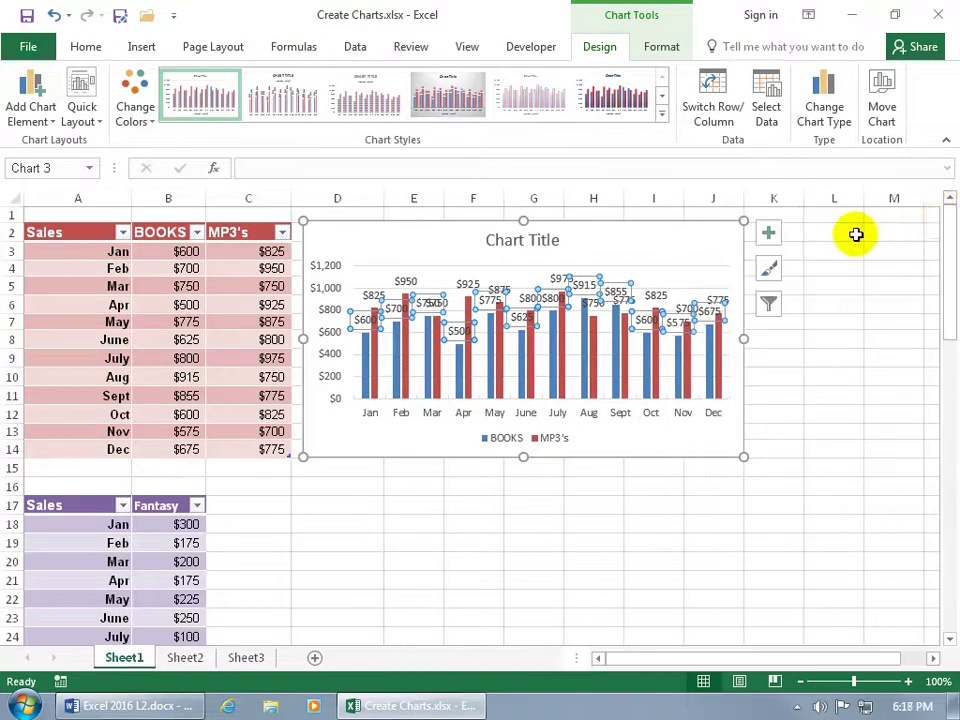
{"action": "left_click", "coordinate": [769, 236]}
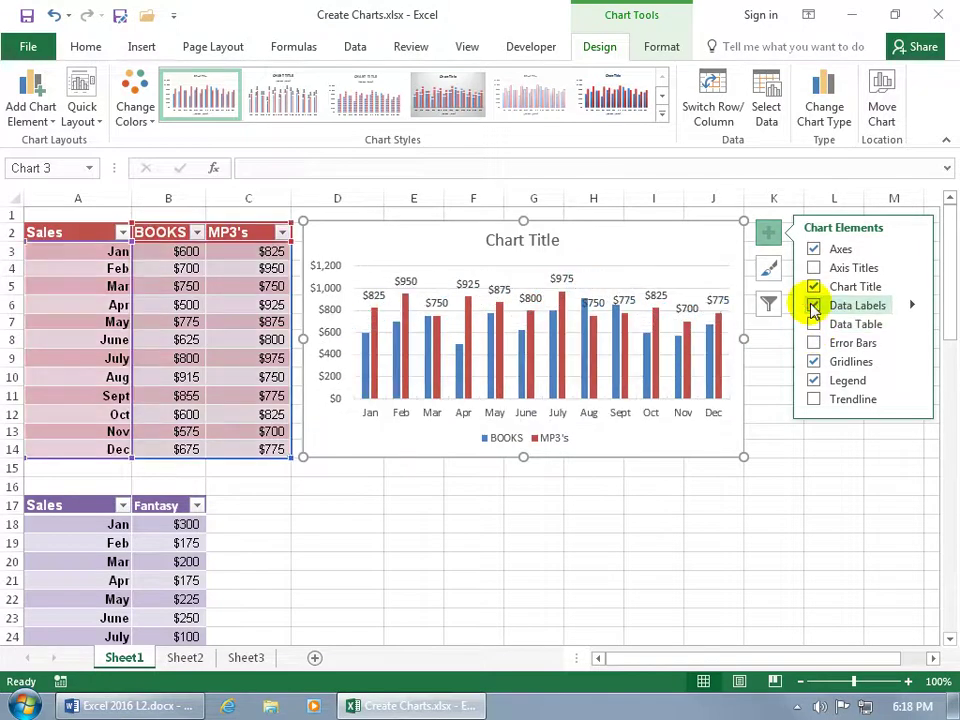
Step: Hide the chart legend and show it again, set its position to Bottom, and check the legend formatting options
{"action": "left_click", "coordinate": [814, 380]}
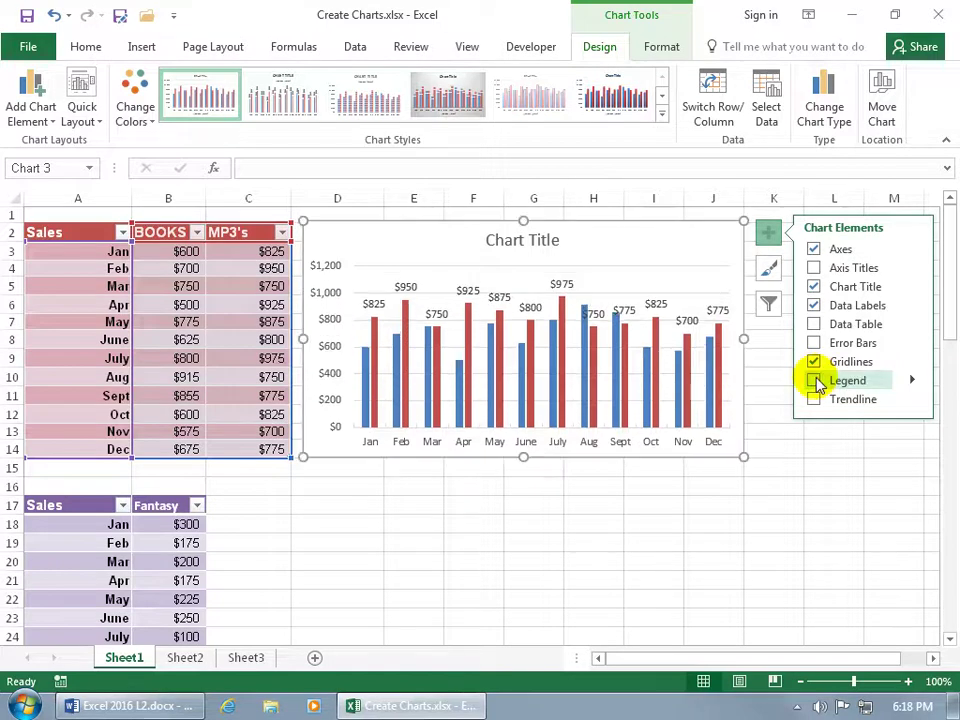
{"action": "left_click", "coordinate": [814, 381]}
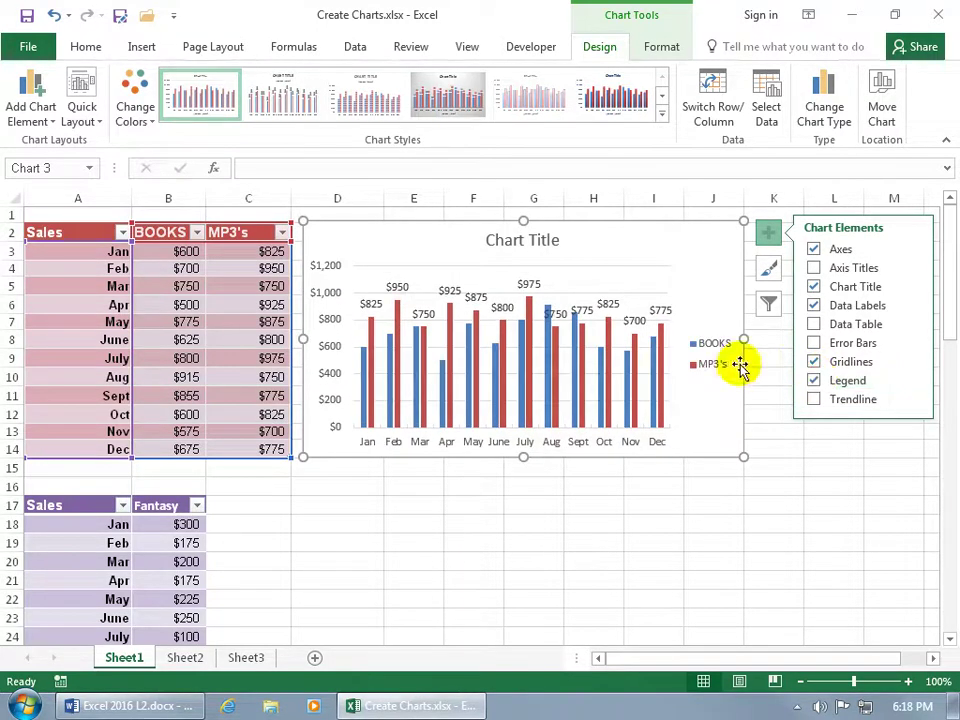
{"action": "left_click", "coordinate": [911, 382]}
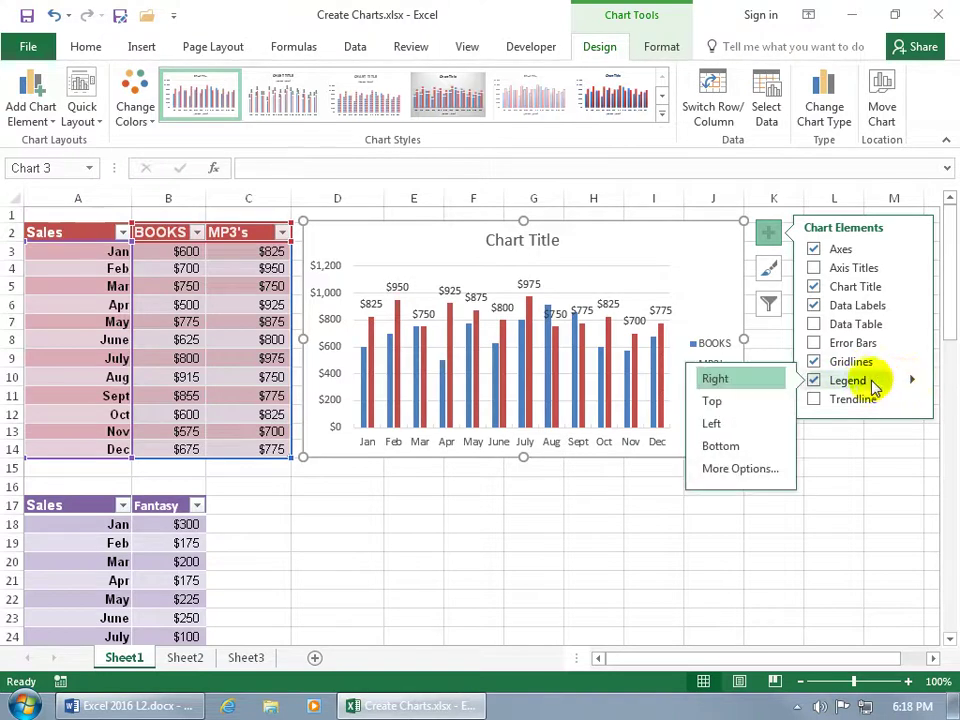
{"action": "left_click", "coordinate": [743, 447]}
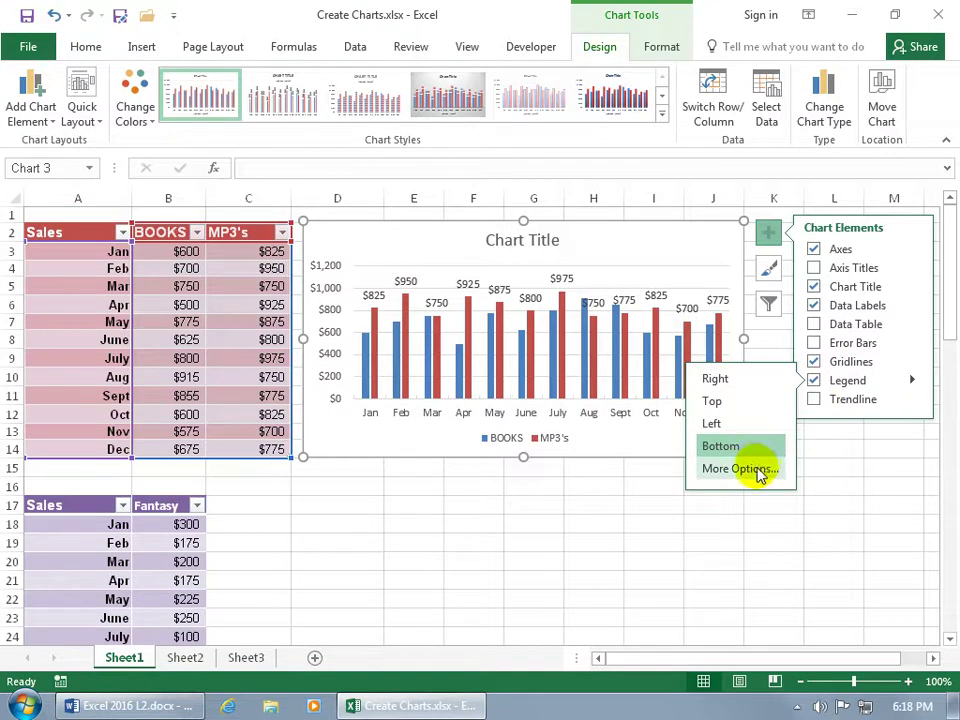
{"action": "left_click", "coordinate": [760, 469]}
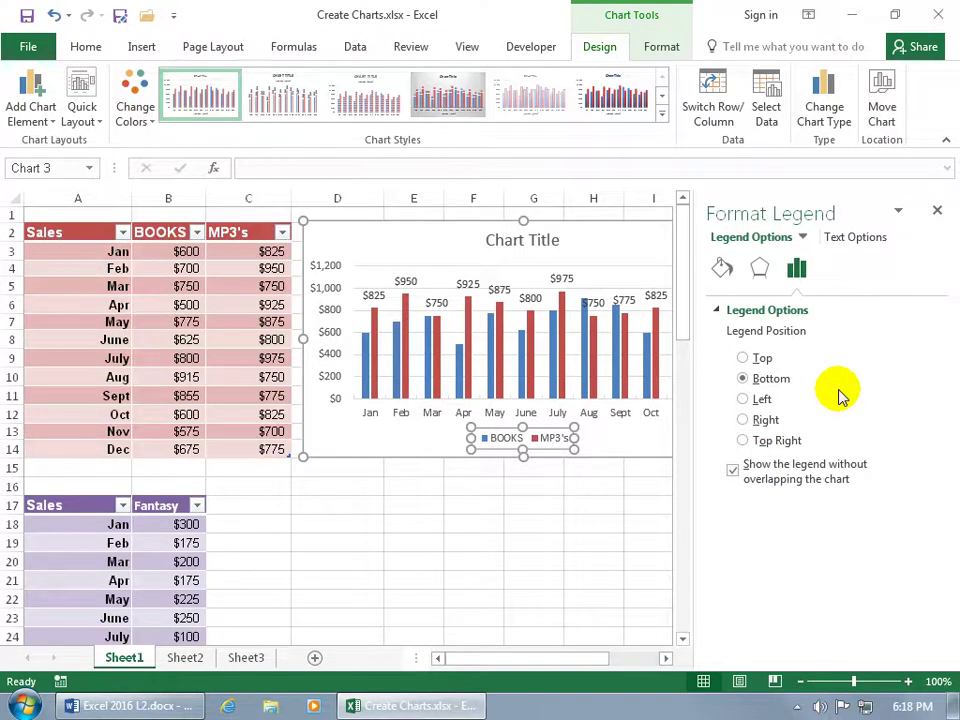
{"action": "left_click", "coordinate": [937, 210]}
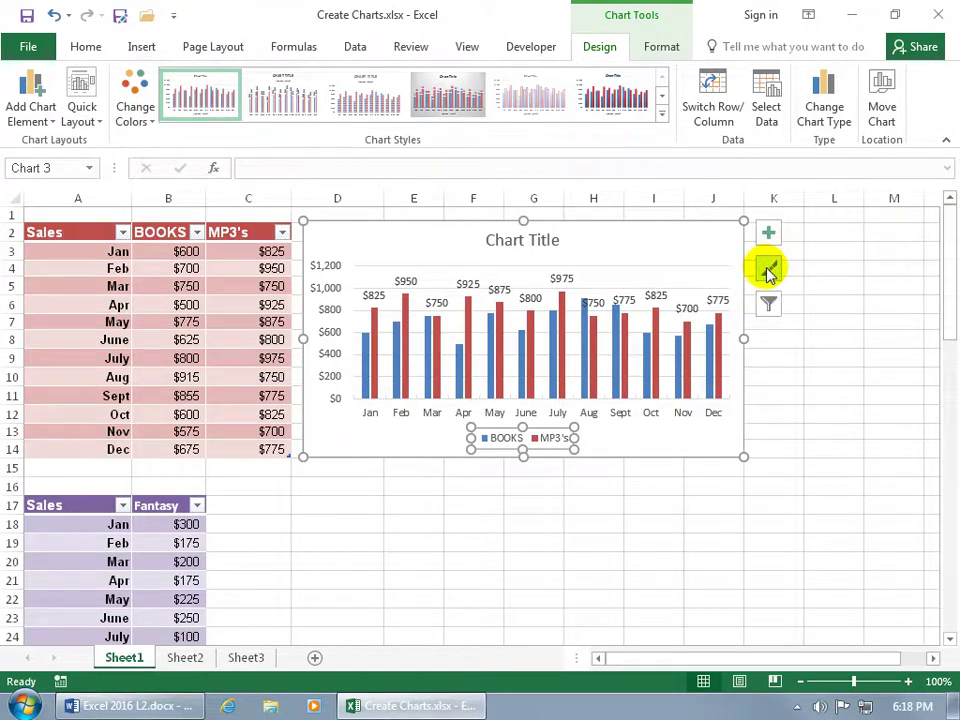
Step: Apply the fifth chart style, with pale outlined columns, to the chart
{"action": "left_click", "coordinate": [768, 270]}
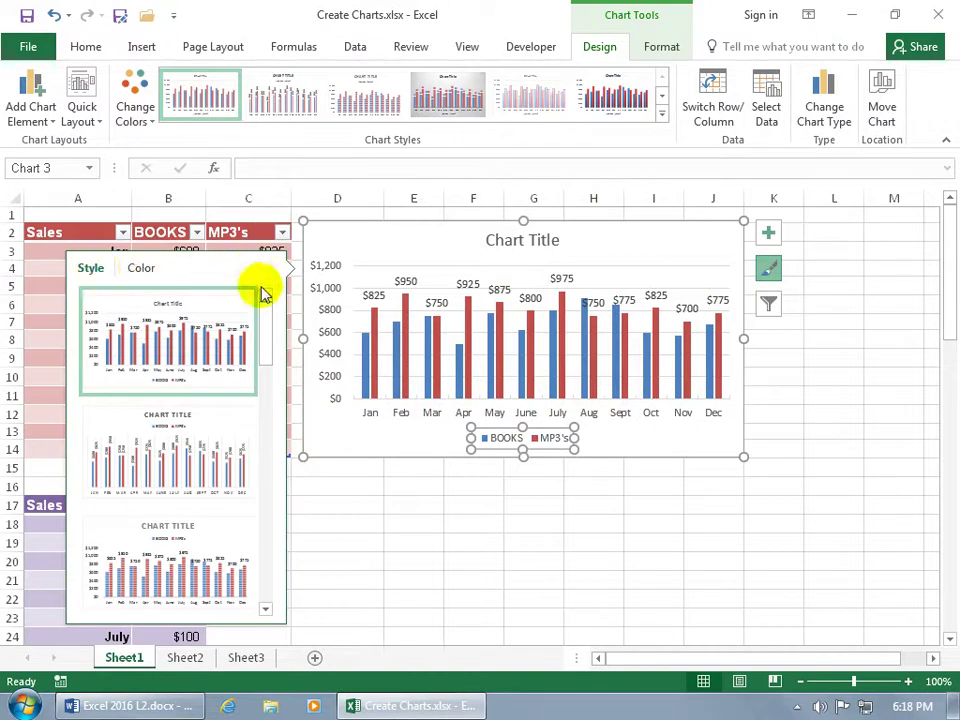
{"action": "left_click_drag", "start_coordinate": [270, 315], "coordinate": [264, 384]}
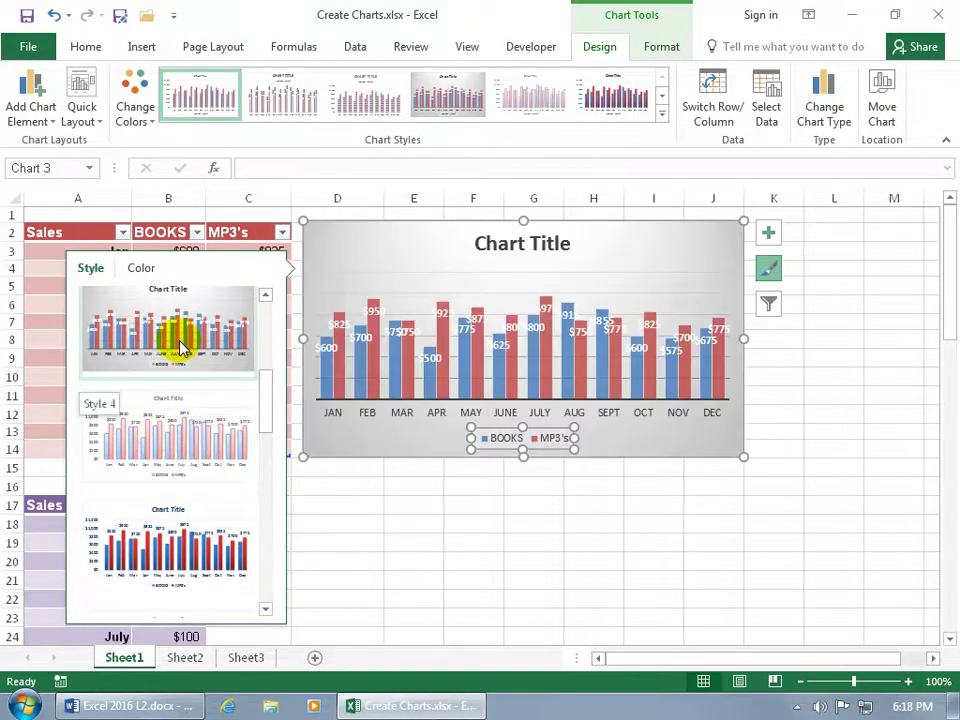
{"action": "left_click", "coordinate": [178, 408]}
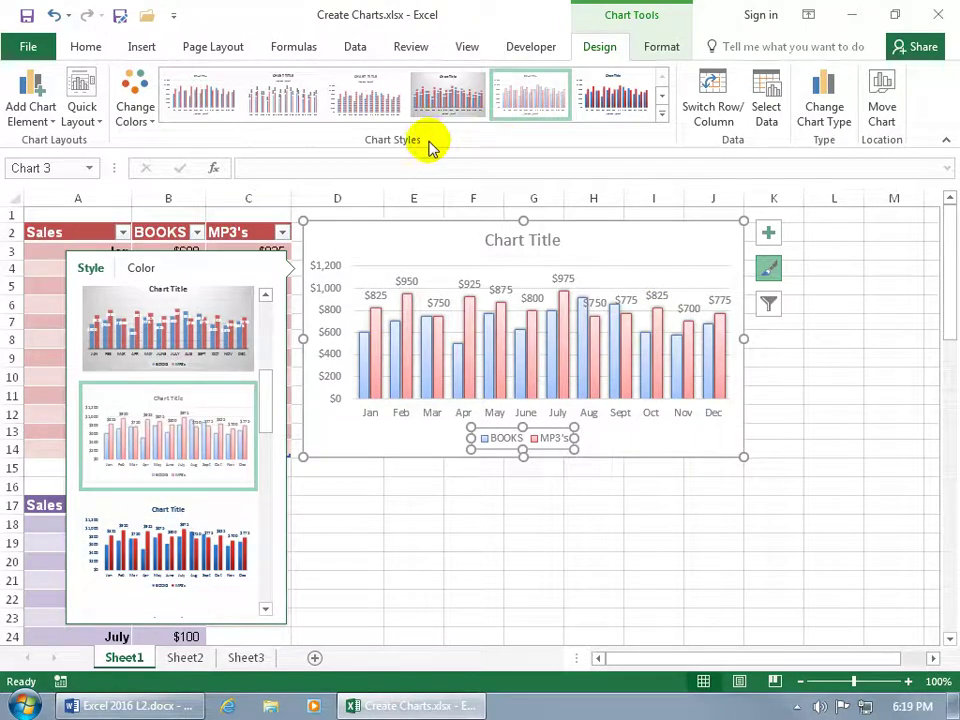
Step: Change the chart's colors to Colorful Palette 2
{"action": "left_click", "coordinate": [142, 122]}
{"action": "left_click", "coordinate": [408, 140]}
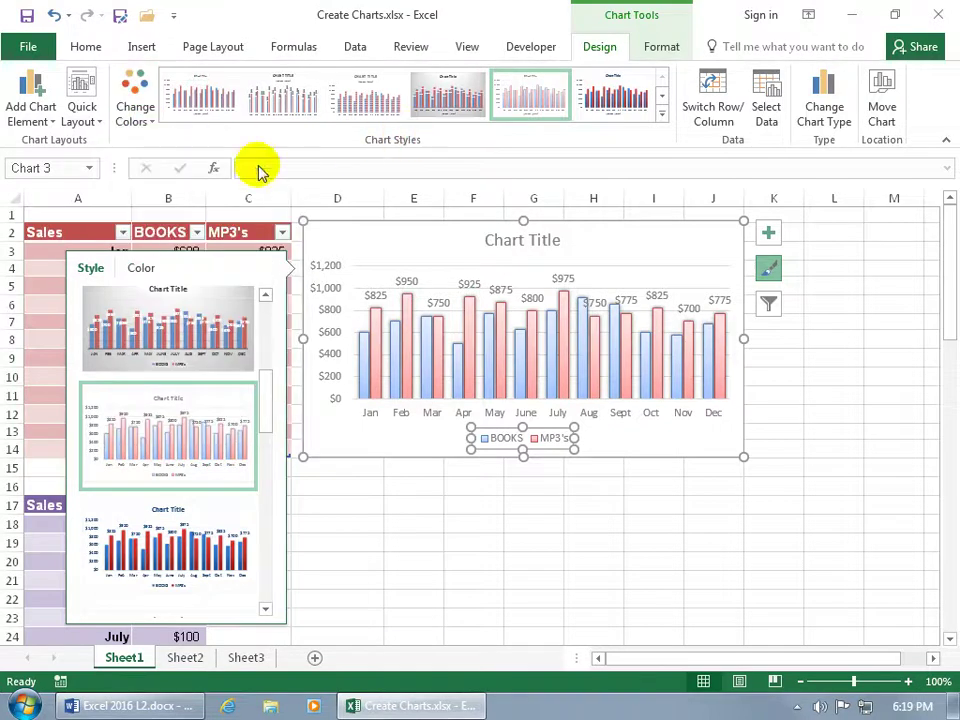
{"action": "left_click", "coordinate": [142, 268]}
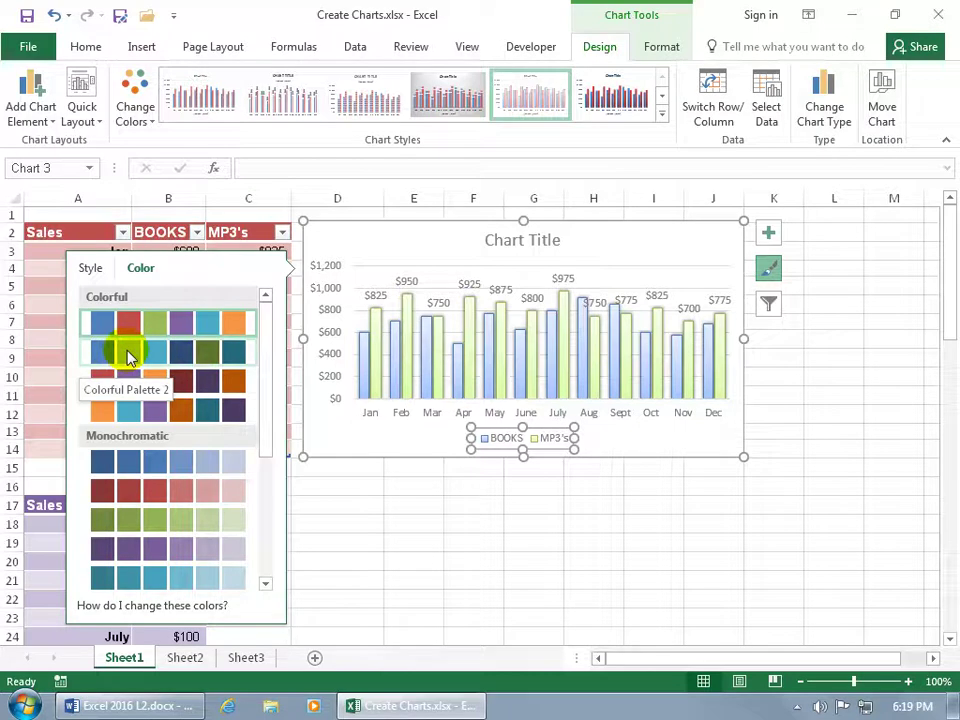
{"action": "left_click", "coordinate": [128, 357]}
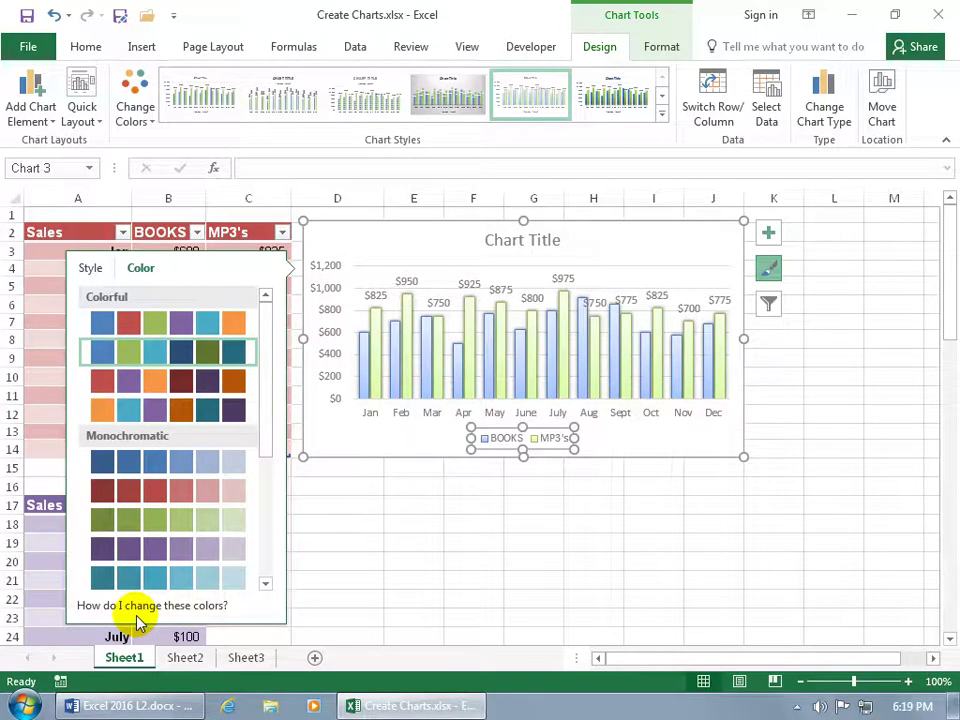
Step: Change the workbook's theme colors to the Blue color set
{"action": "left_click", "coordinate": [222, 47]}
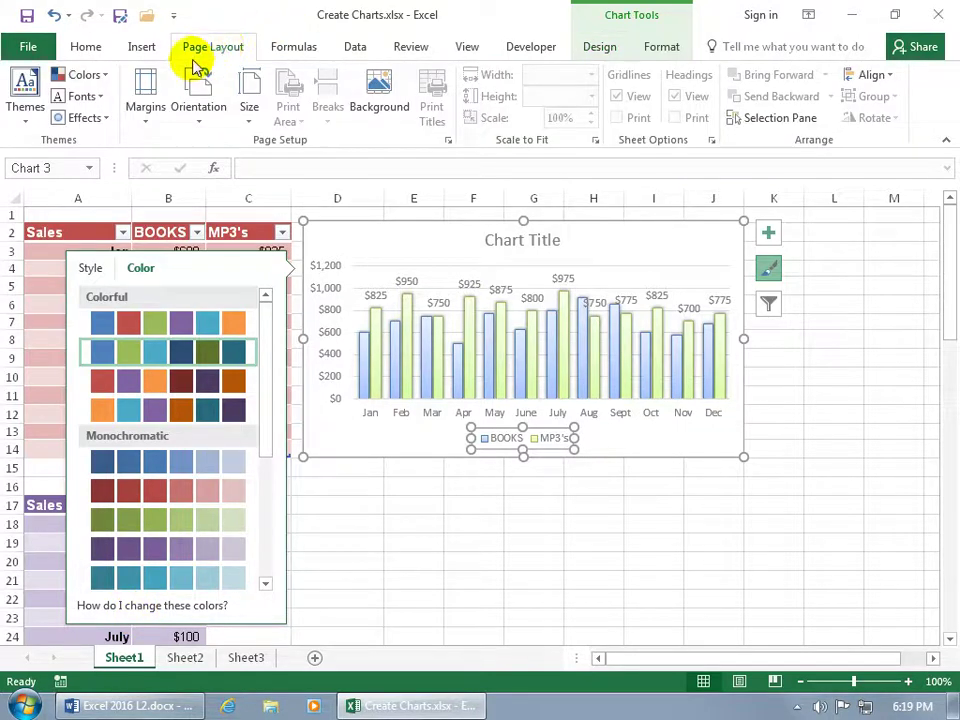
{"action": "left_click", "coordinate": [101, 76]}
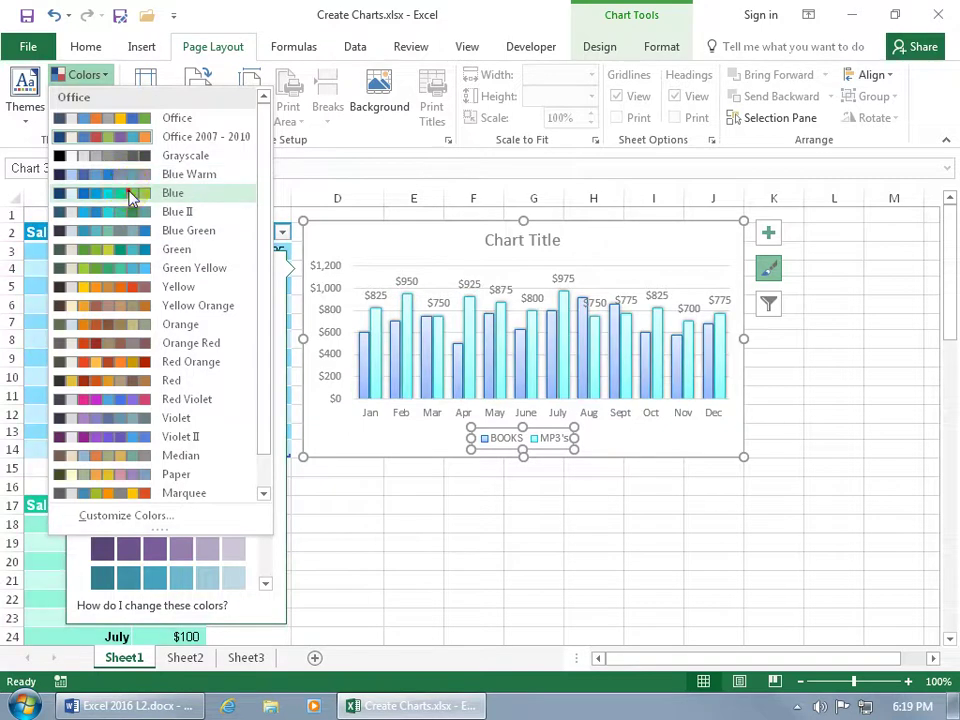
{"action": "left_click", "coordinate": [129, 195]}
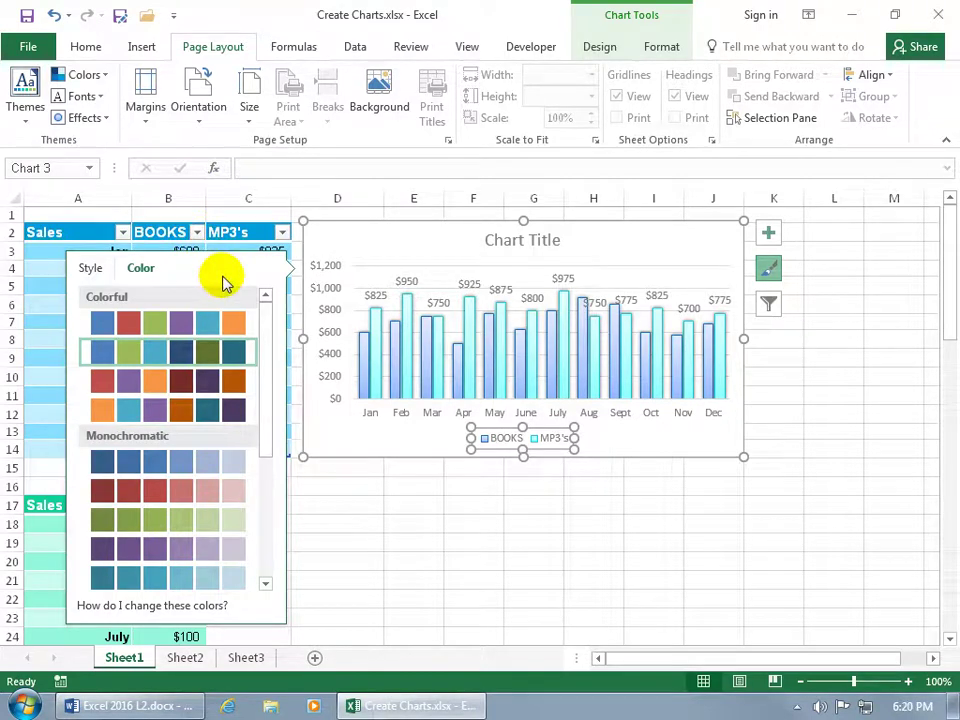
Step: Filter the BOOKS series out of the chart, restore it, and close the chart filters
{"action": "left_click", "coordinate": [769, 304]}
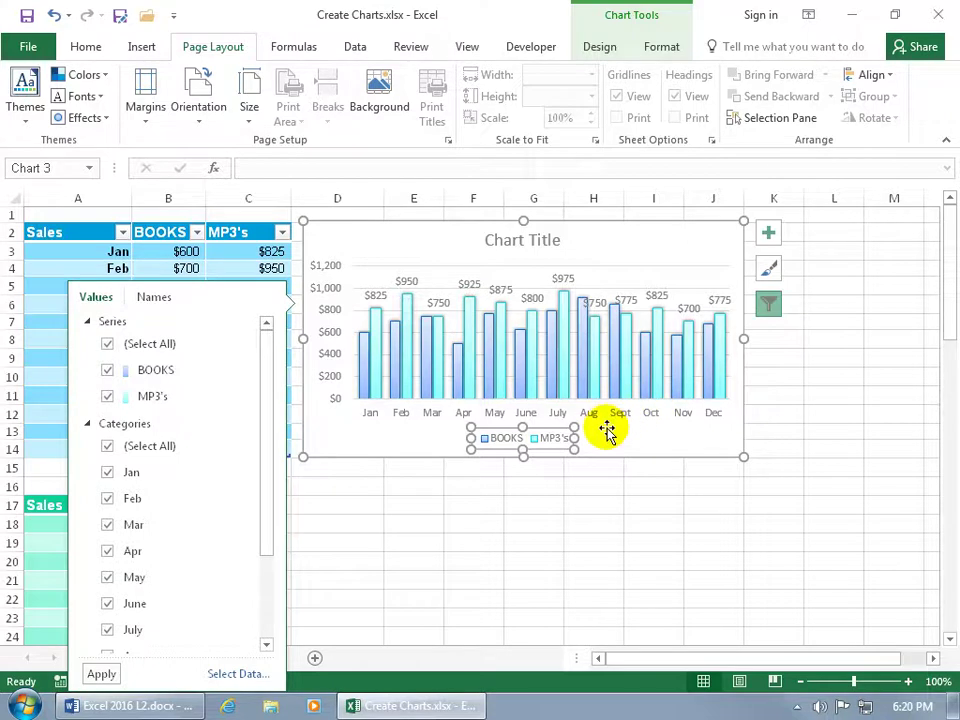
{"action": "left_click", "coordinate": [107, 373]}
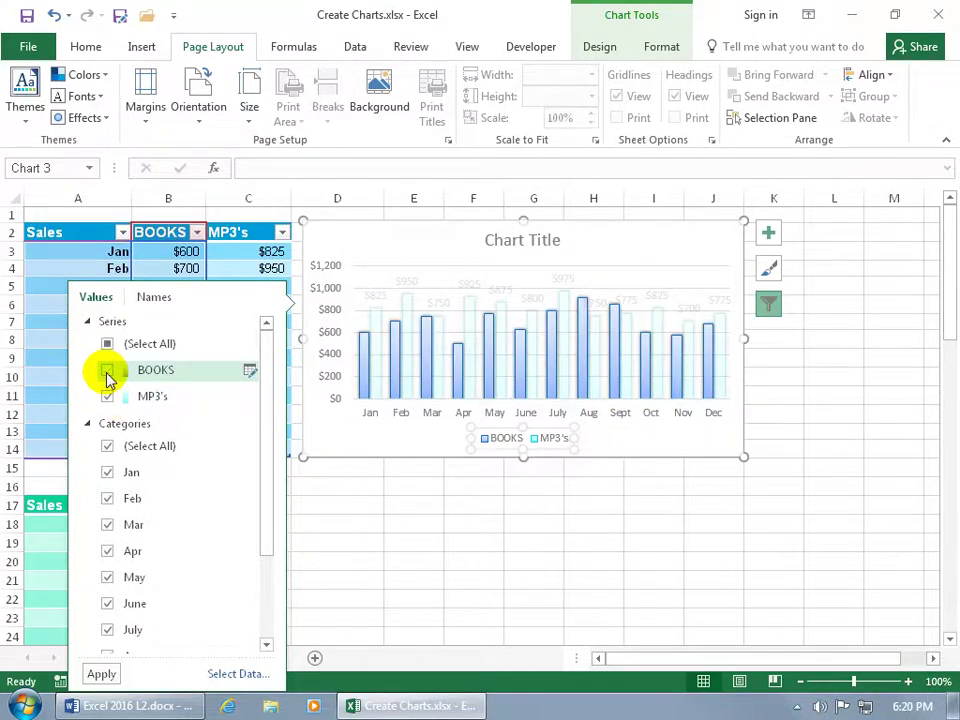
{"action": "left_click", "coordinate": [101, 674]}
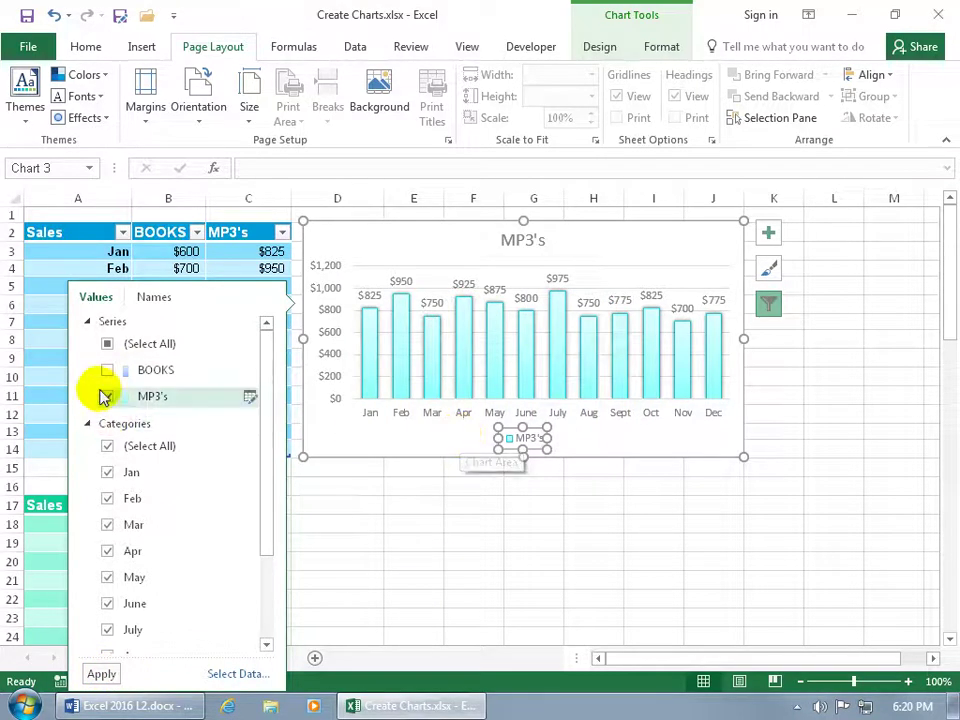
{"action": "left_click", "coordinate": [107, 371]}
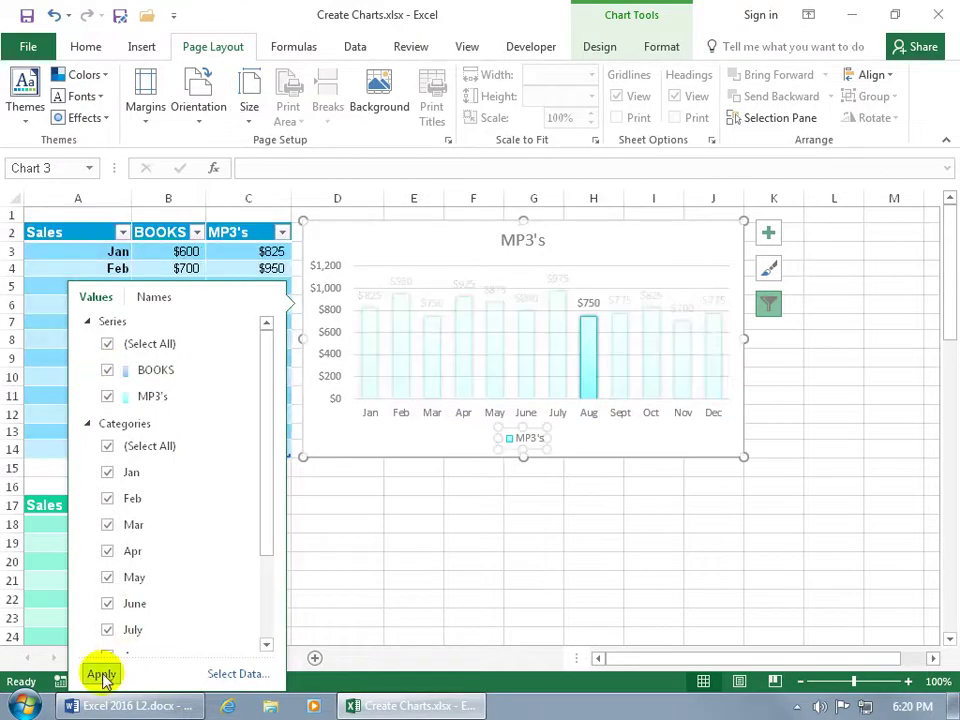
{"action": "left_click", "coordinate": [101, 674]}
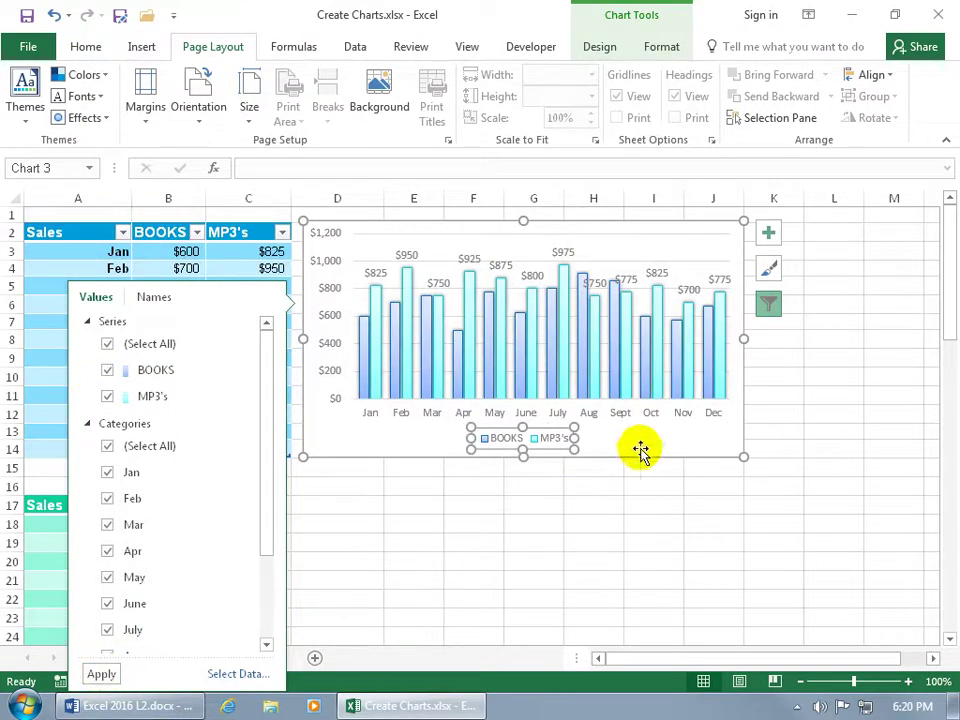
{"action": "left_click", "coordinate": [643, 466]}
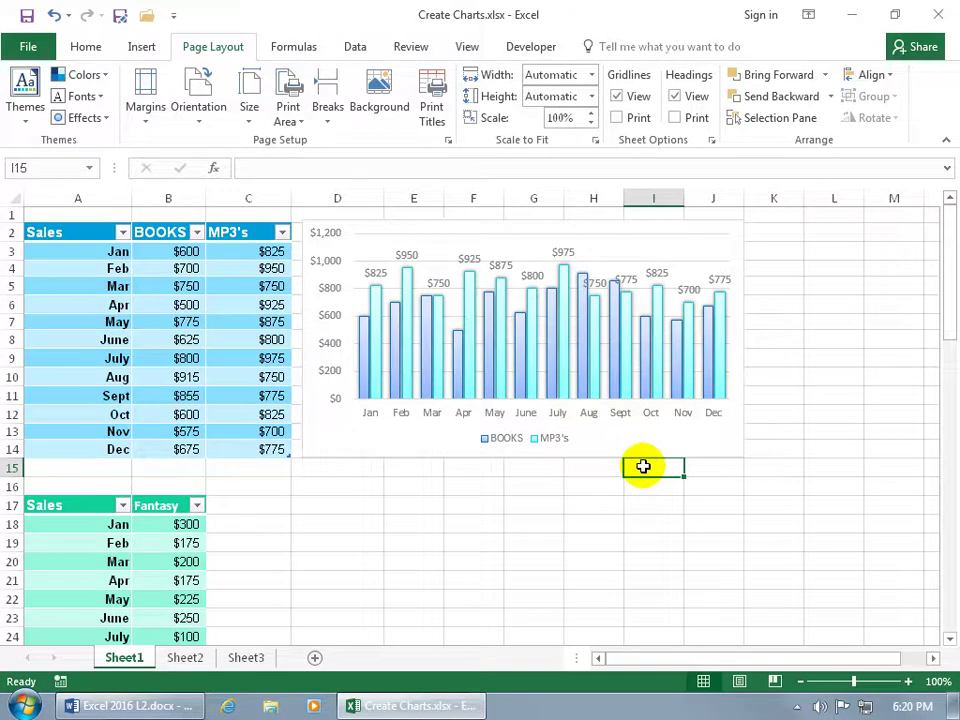
Step: Try swapping the chart's rows and columns, and undo the swap
{"action": "left_click", "coordinate": [627, 442]}
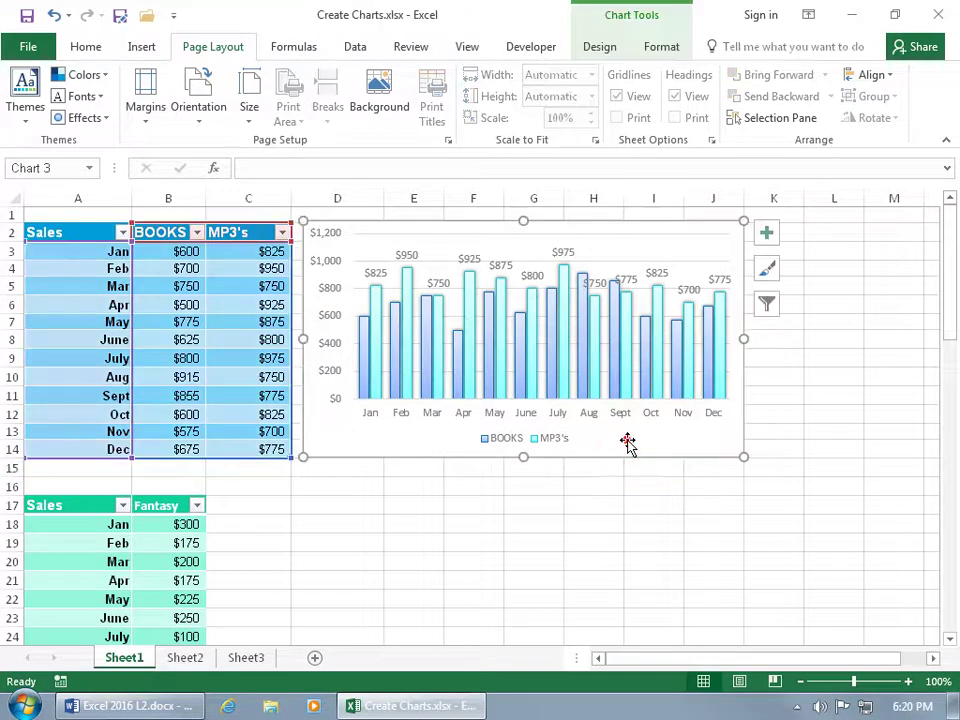
{"action": "left_click", "coordinate": [600, 47]}
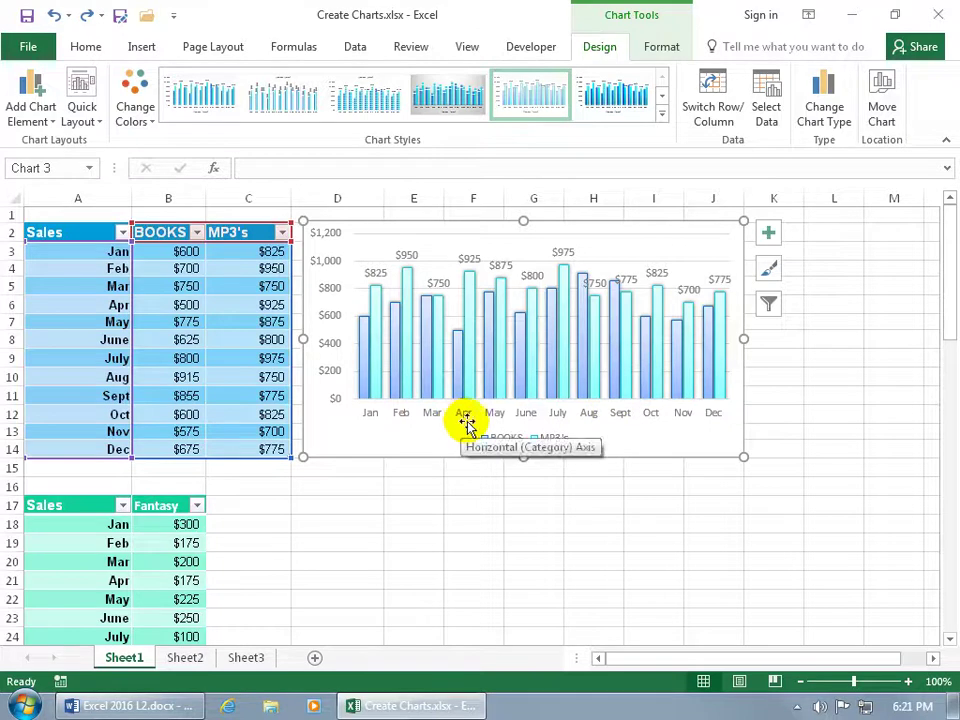
{"action": "left_click", "coordinate": [714, 112]}
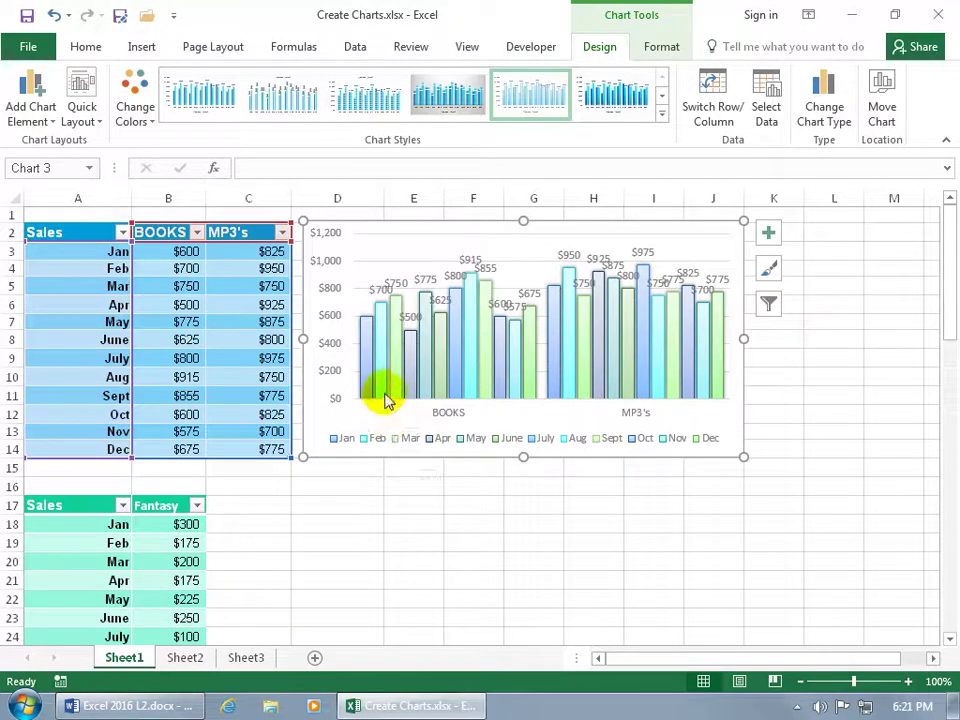
{"action": "mouse_move", "coordinate": [388, 400]}
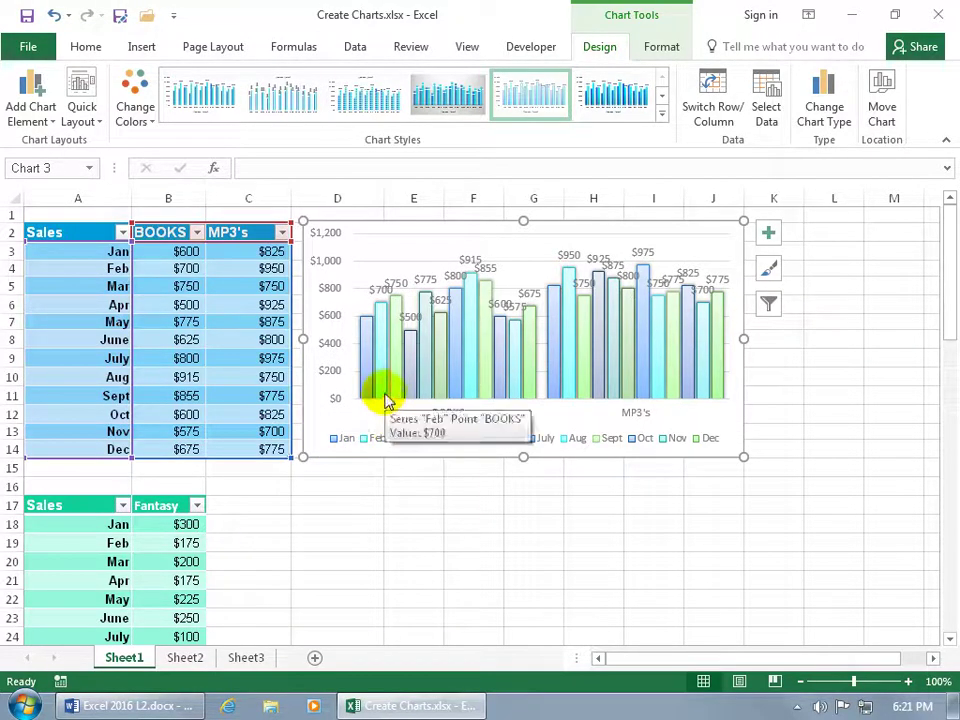
{"action": "left_click", "coordinate": [54, 15]}
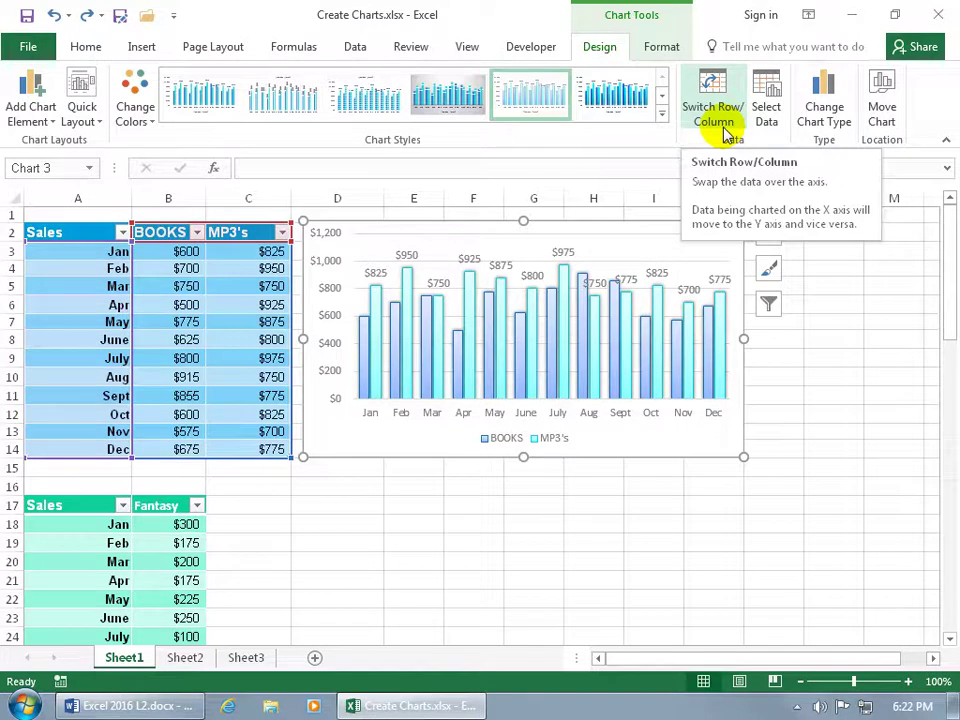
Step: Insert a basic 2-D line chart from the monthly Fantasy sales table
{"action": "scroll", "coordinate": [686, 446], "scroll_direction": "down", "scroll_amount": 4}
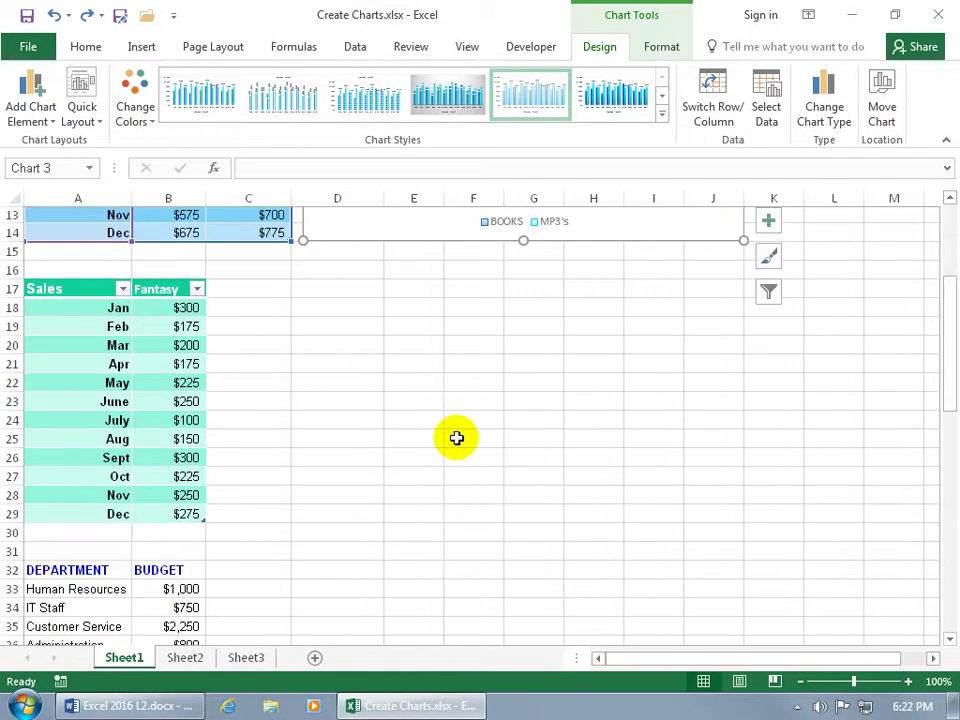
{"action": "left_click", "coordinate": [120, 364]}
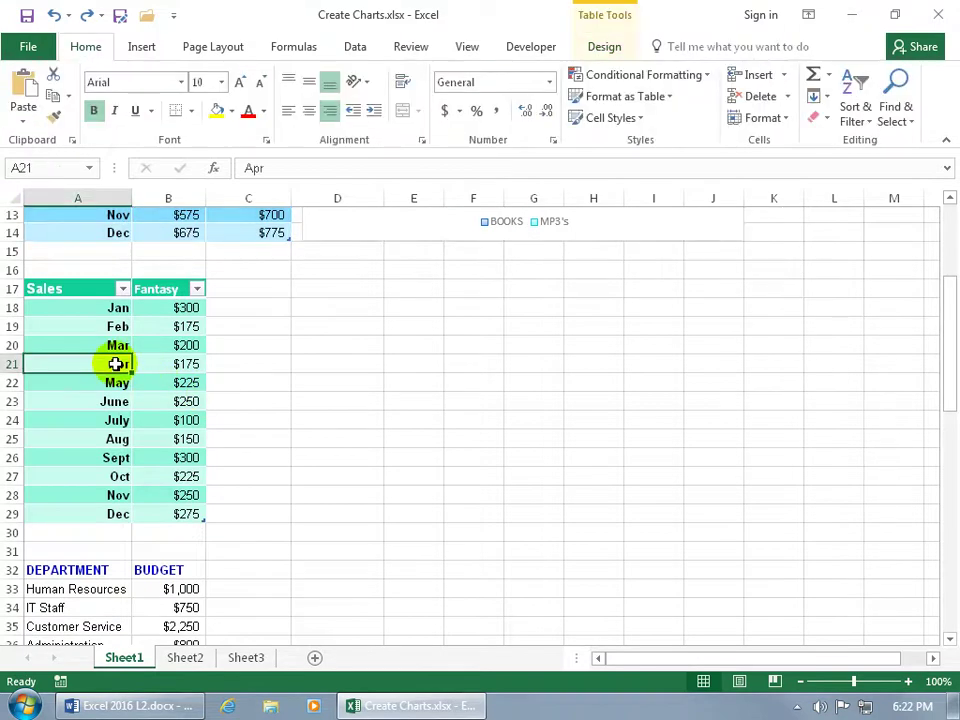
{"action": "left_click", "coordinate": [141, 47]}
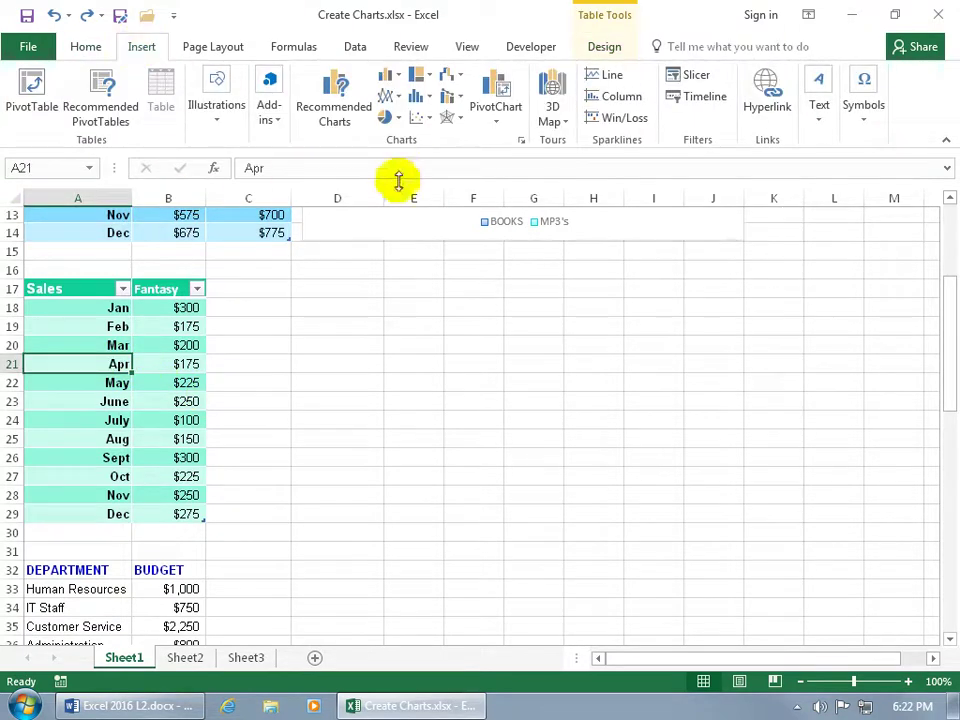
{"action": "left_click", "coordinate": [387, 98]}
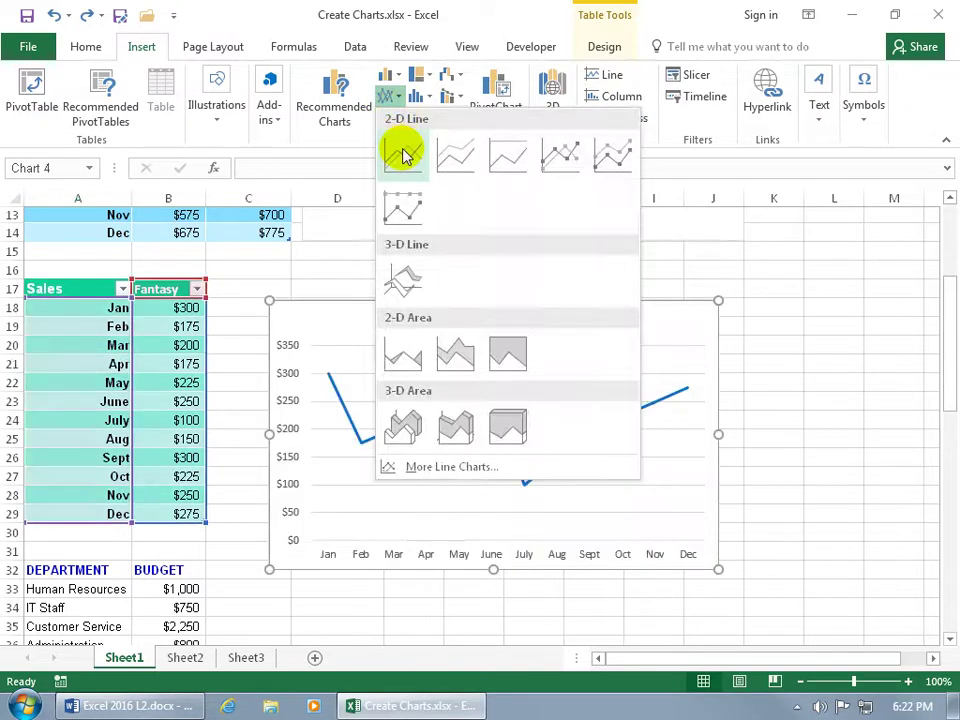
{"action": "left_click", "coordinate": [402, 153]}
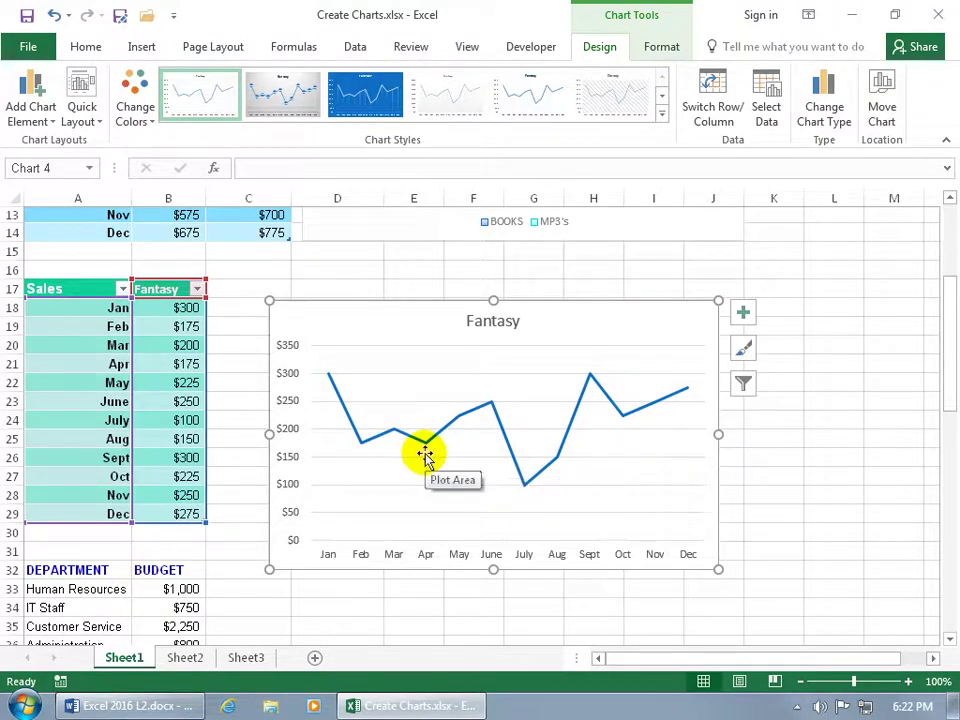
Step: Move the Fantasy line chart closer to its table and shrink it so it ends at row 29
{"action": "mouse_move", "coordinate": [427, 447]}
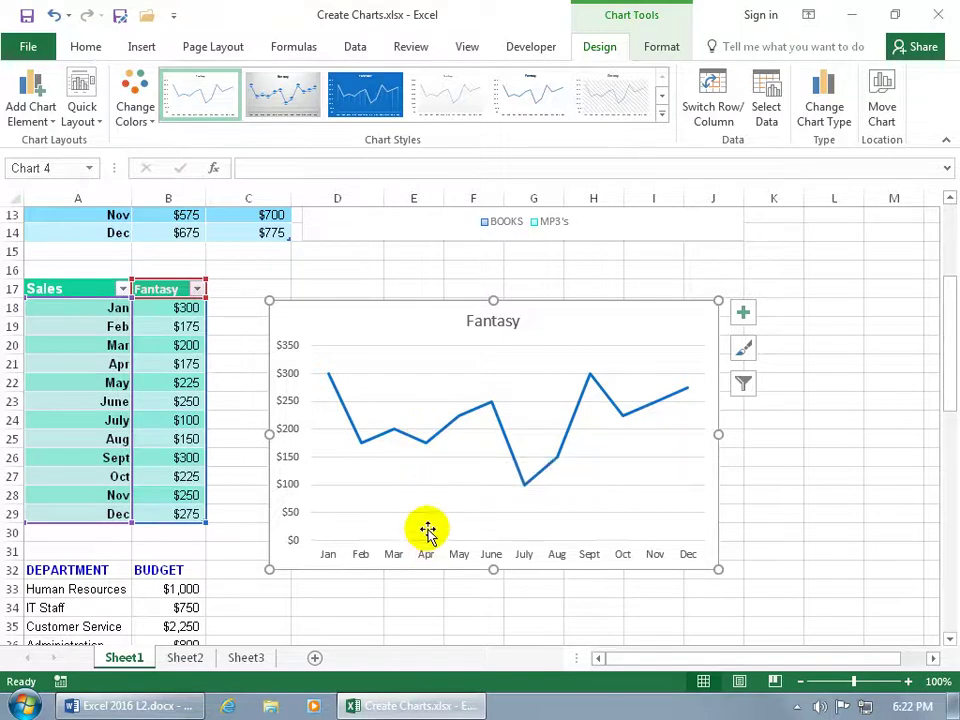
{"action": "mouse_move", "coordinate": [452, 430]}
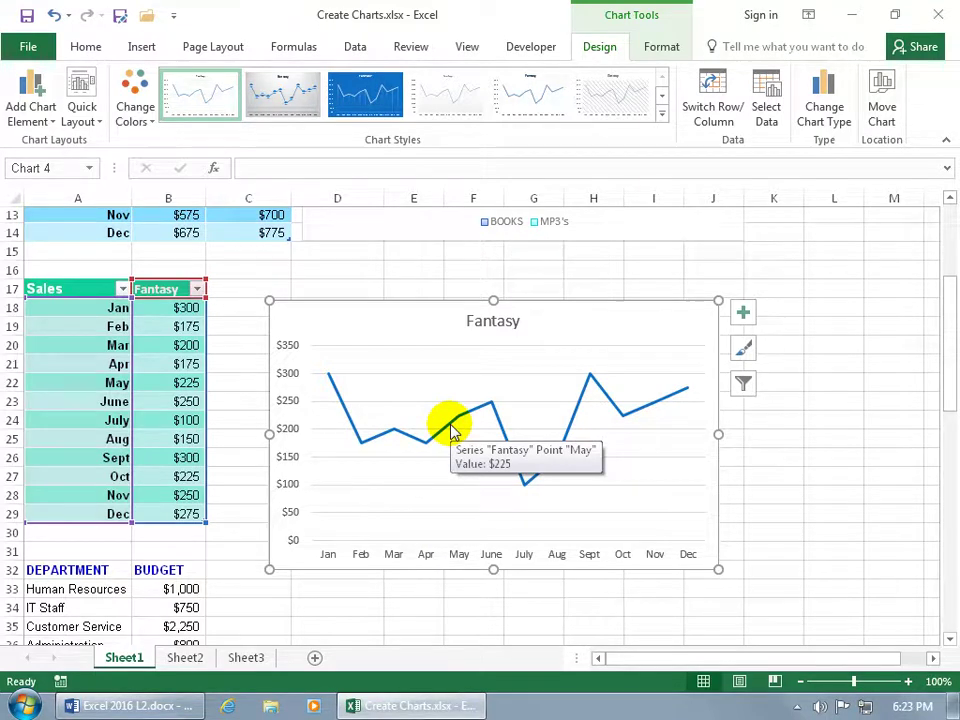
{"action": "left_click_drag", "start_coordinate": [409, 336], "coordinate": [368, 305]}
{"action": "left_click_drag", "start_coordinate": [677, 548], "coordinate": [671, 516]}
Step: Insert a 3-D pie chart from the department budget table starting at row 32
{"action": "scroll", "coordinate": [581, 545], "scroll_direction": "down", "scroll_amount": 3}
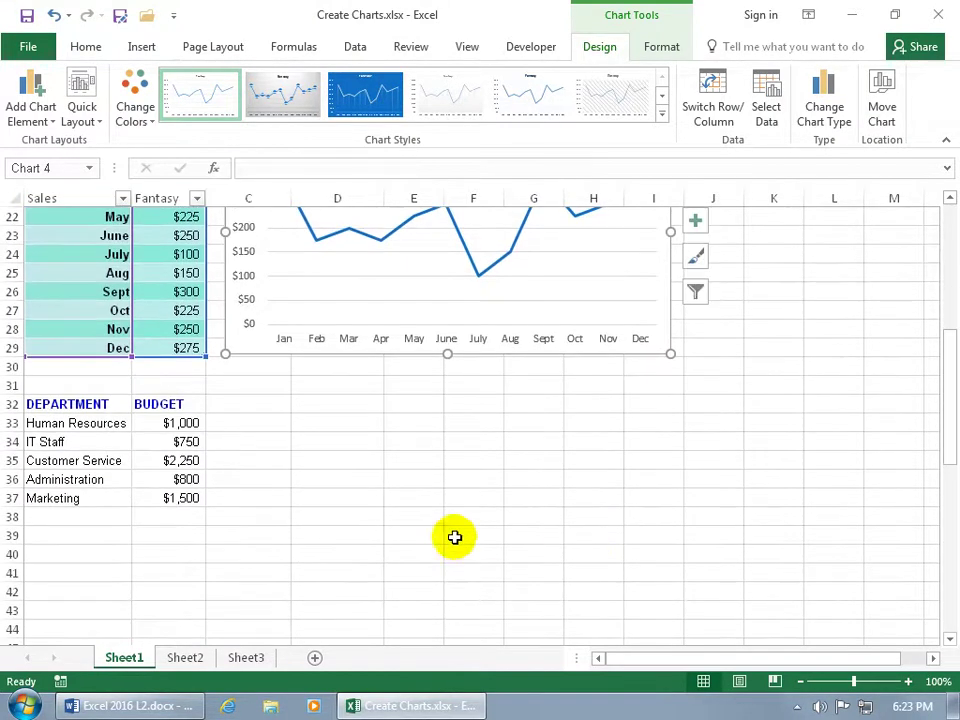
{"action": "left_click", "coordinate": [146, 461]}
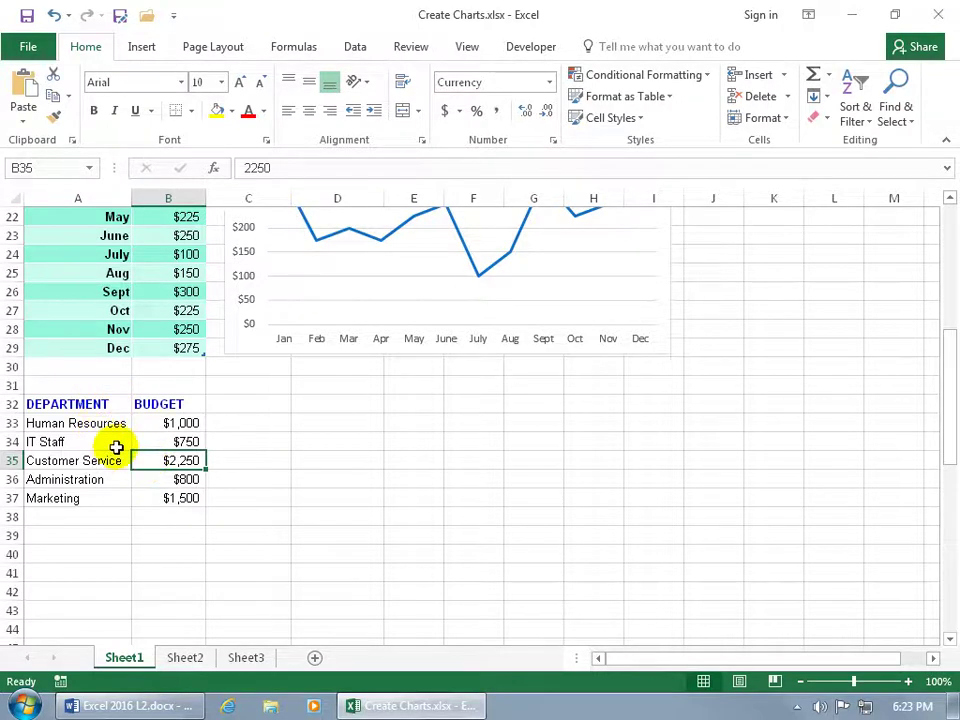
{"action": "left_click", "coordinate": [141, 47]}
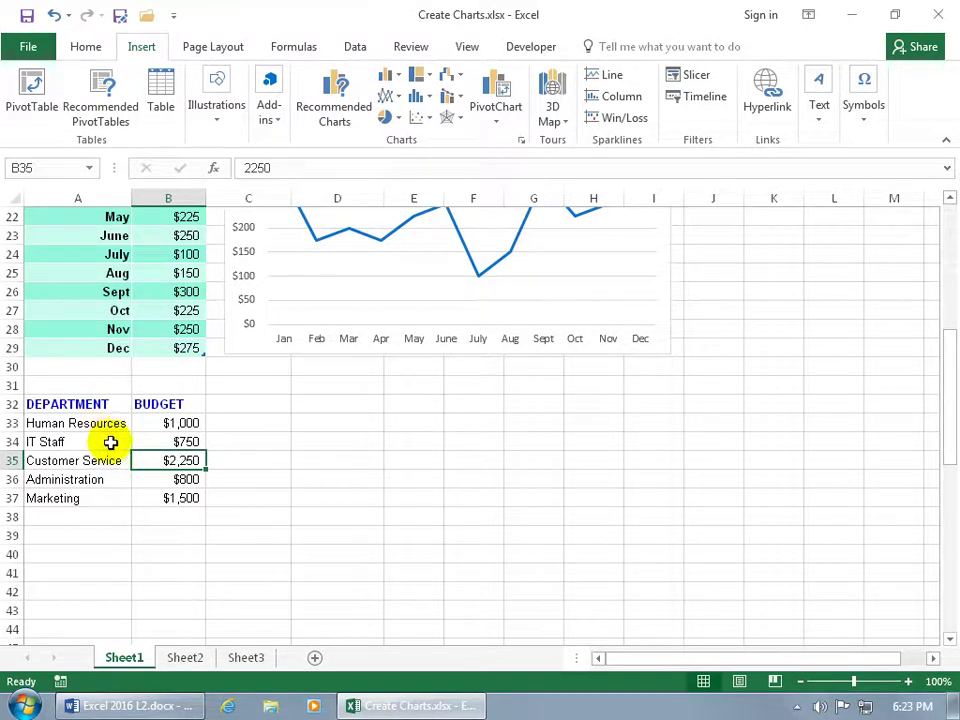
{"action": "scroll", "coordinate": [111, 438], "scroll_direction": "up", "scroll_amount": 1}
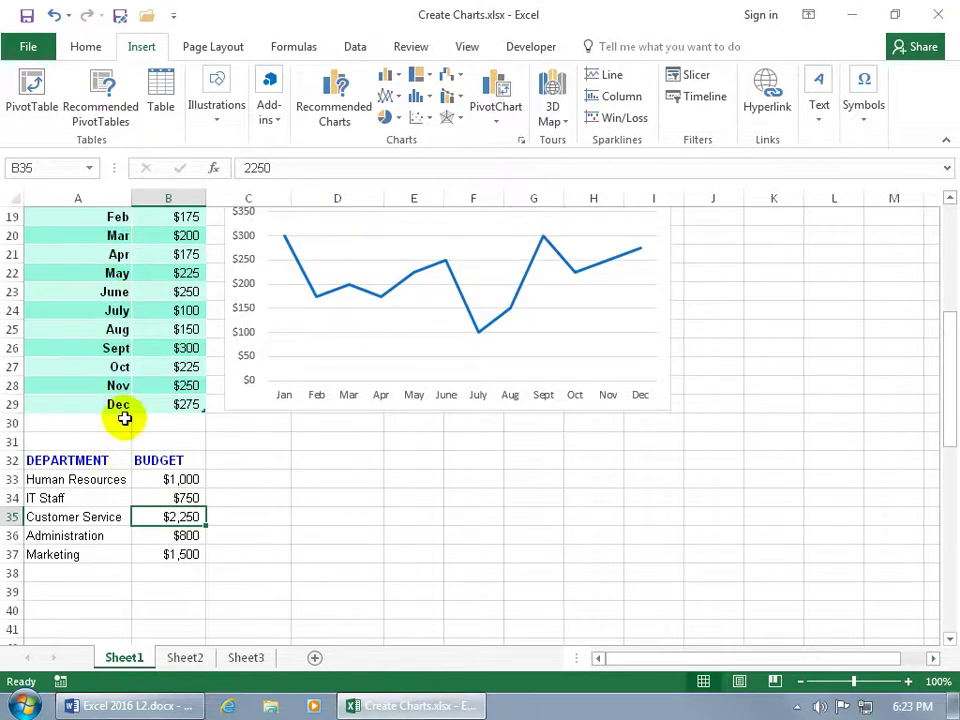
{"action": "scroll", "coordinate": [160, 440], "scroll_direction": "down", "scroll_amount": 1}
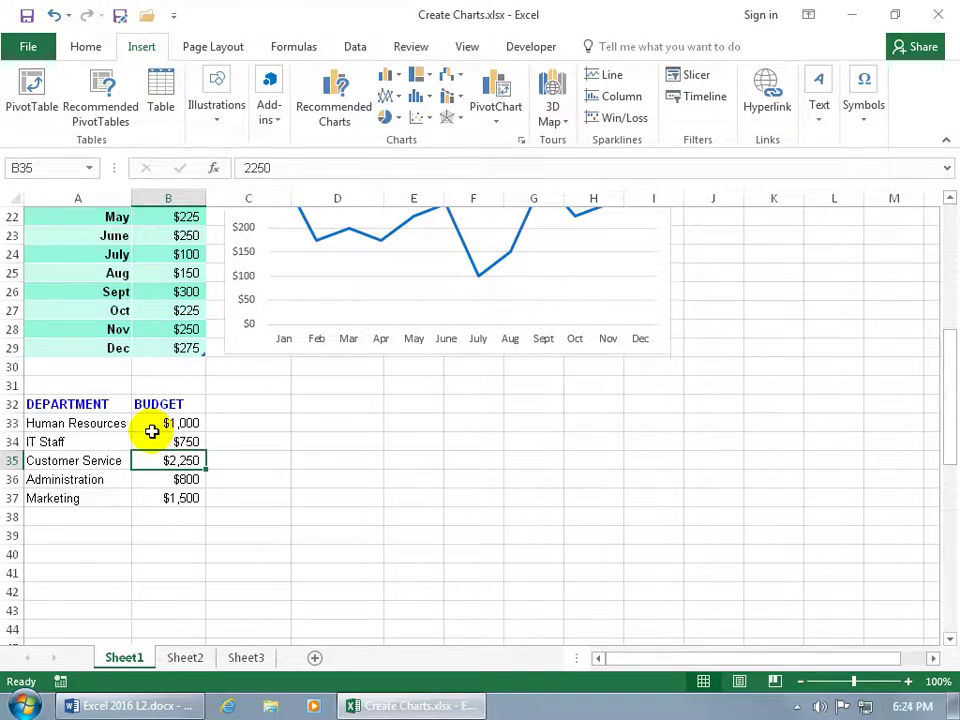
{"action": "left_click", "coordinate": [396, 120]}
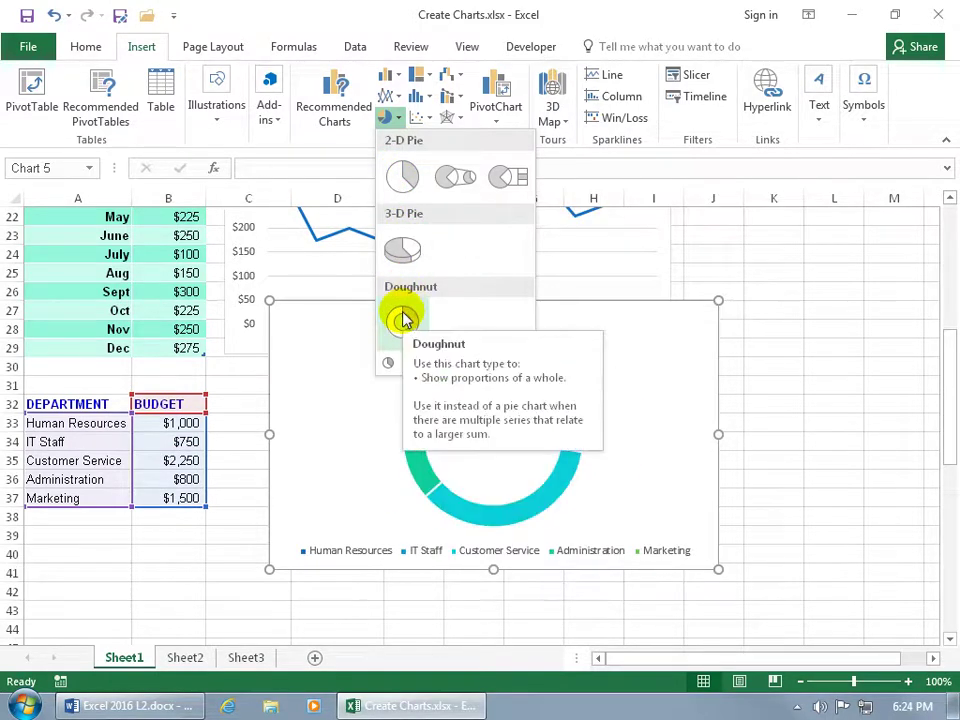
{"action": "left_click", "coordinate": [404, 259]}
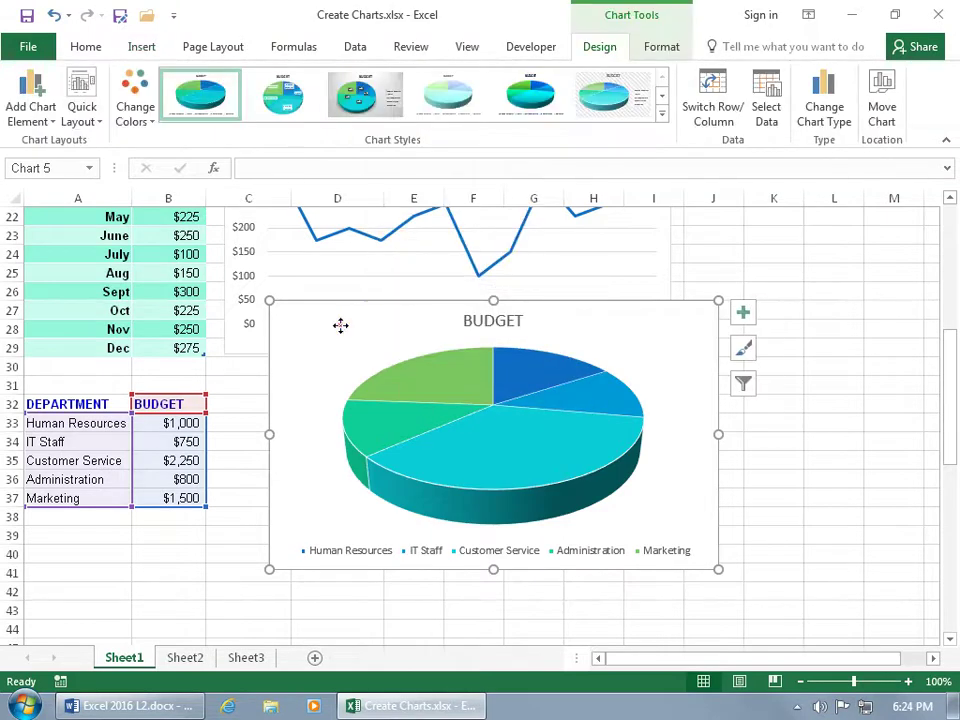
Step: Move the budget pie chart beside the department table and resize it to end at row 43
{"action": "left_click_drag", "start_coordinate": [340, 325], "coordinate": [307, 418]}
{"action": "scroll", "coordinate": [675, 606], "scroll_direction": "down", "scroll_amount": 1}
{"action": "left_click_drag", "start_coordinate": [686, 604], "coordinate": [694, 554]}
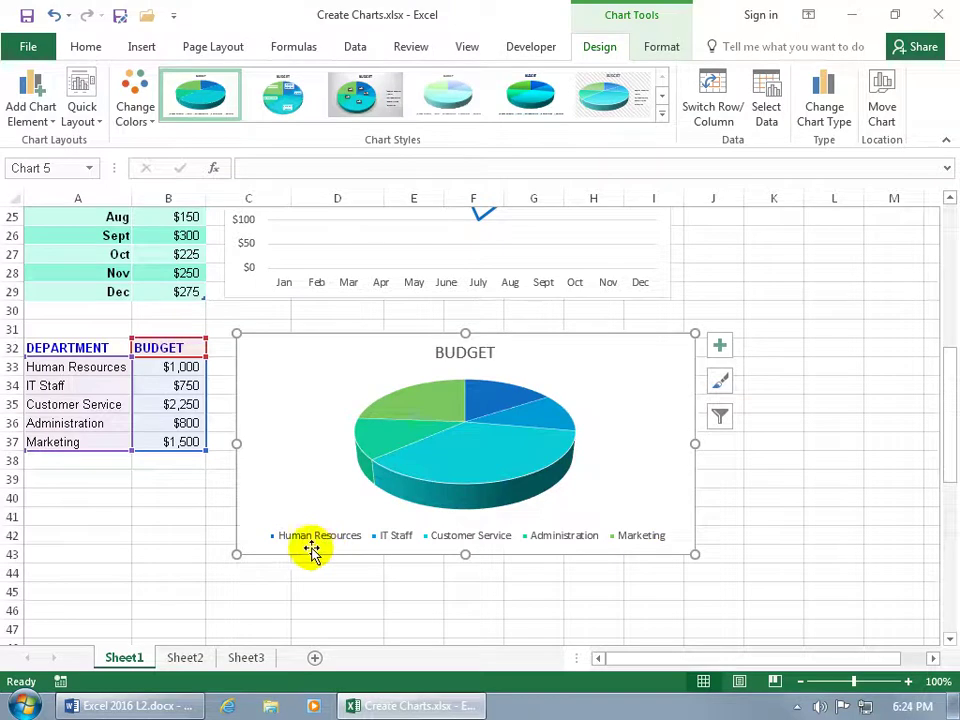
Step: Apply the chart style with a gray gradient background and dark percentage labels to the budget pie chart
{"action": "left_click", "coordinate": [463, 455]}
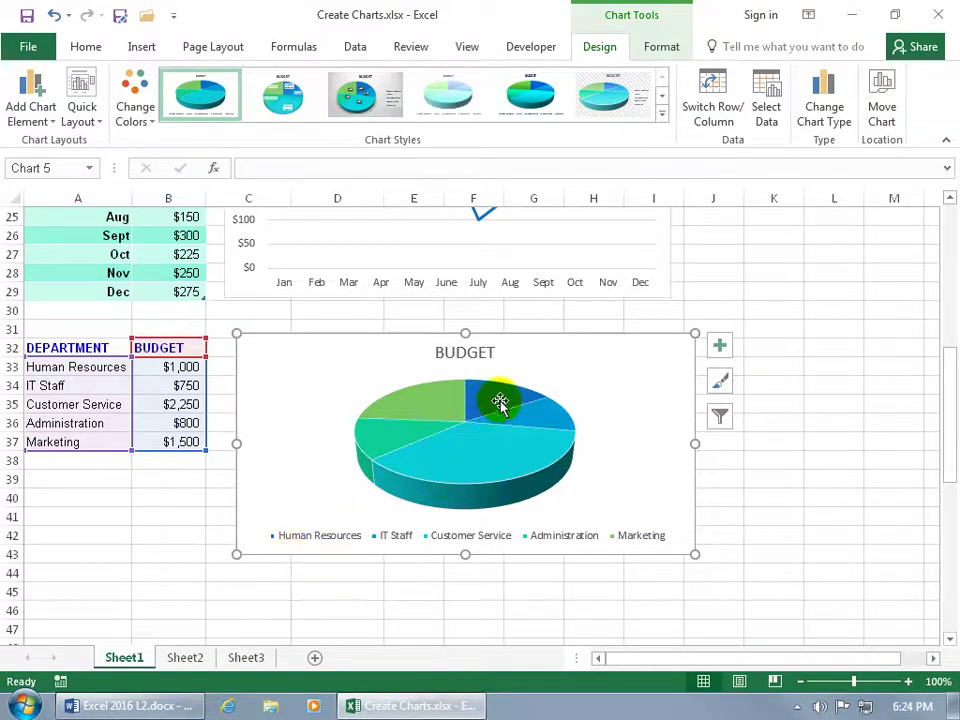
{"action": "mouse_move", "coordinate": [500, 400]}
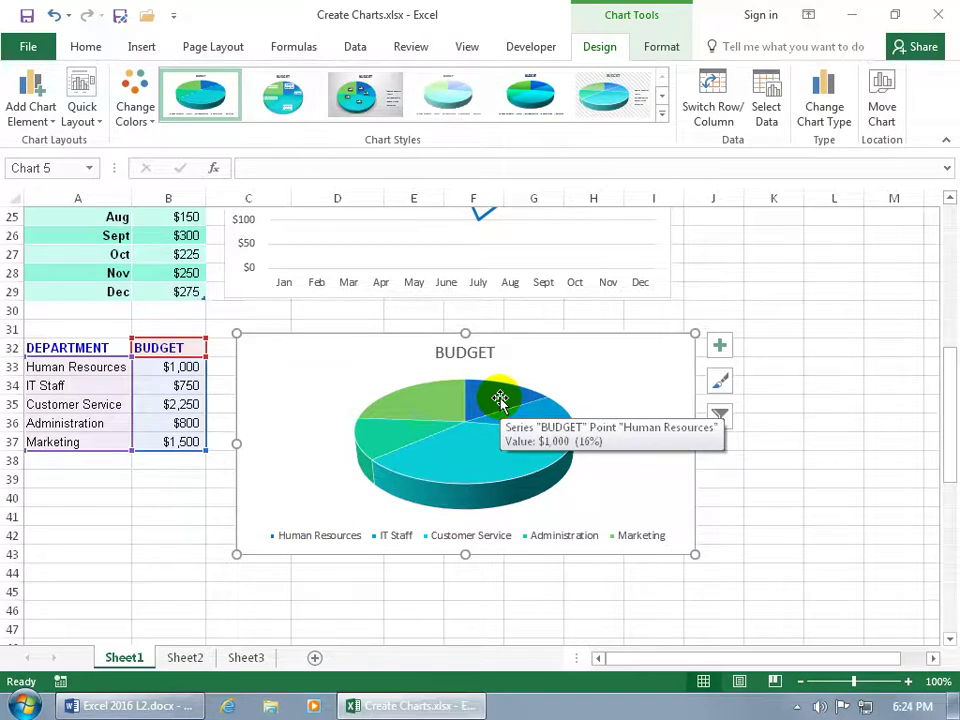
{"action": "left_click", "coordinate": [719, 381]}
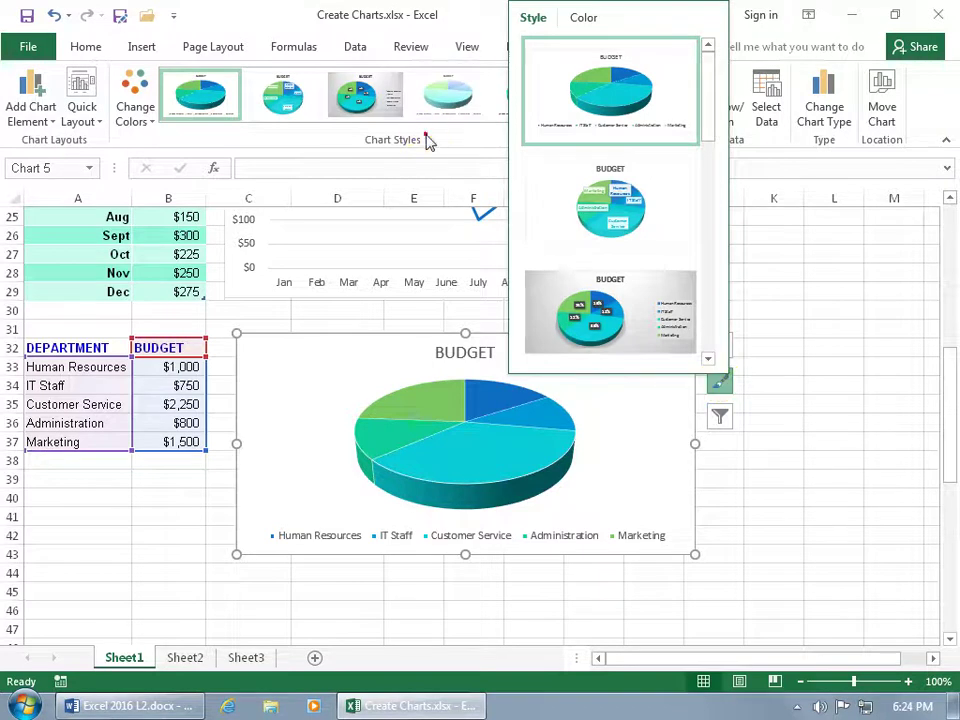
{"action": "left_click", "coordinate": [760, 446]}
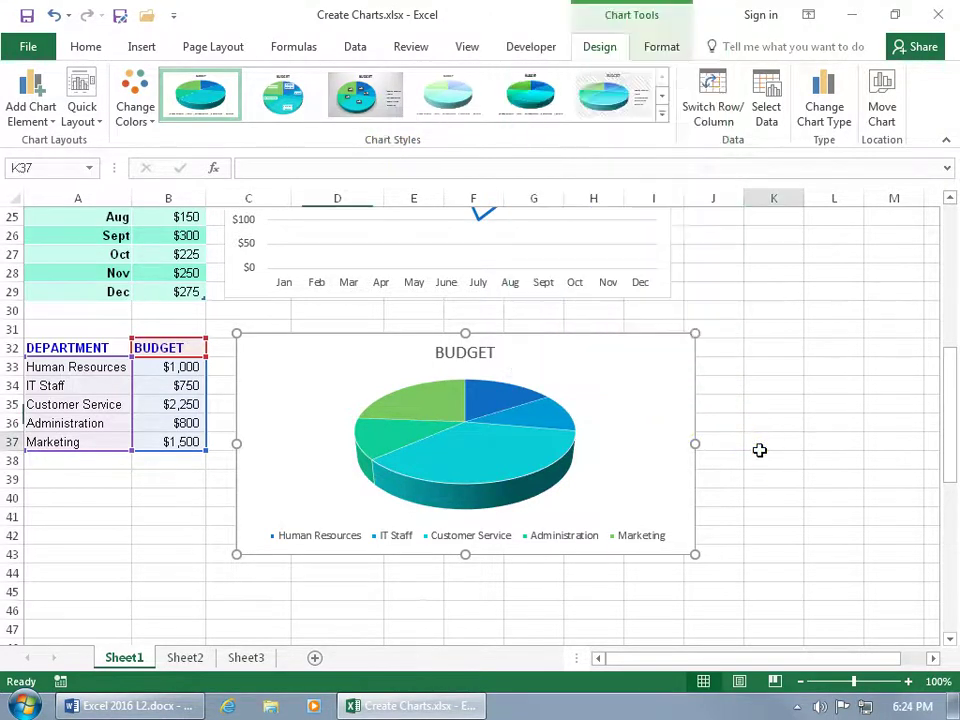
{"action": "left_click", "coordinate": [522, 358]}
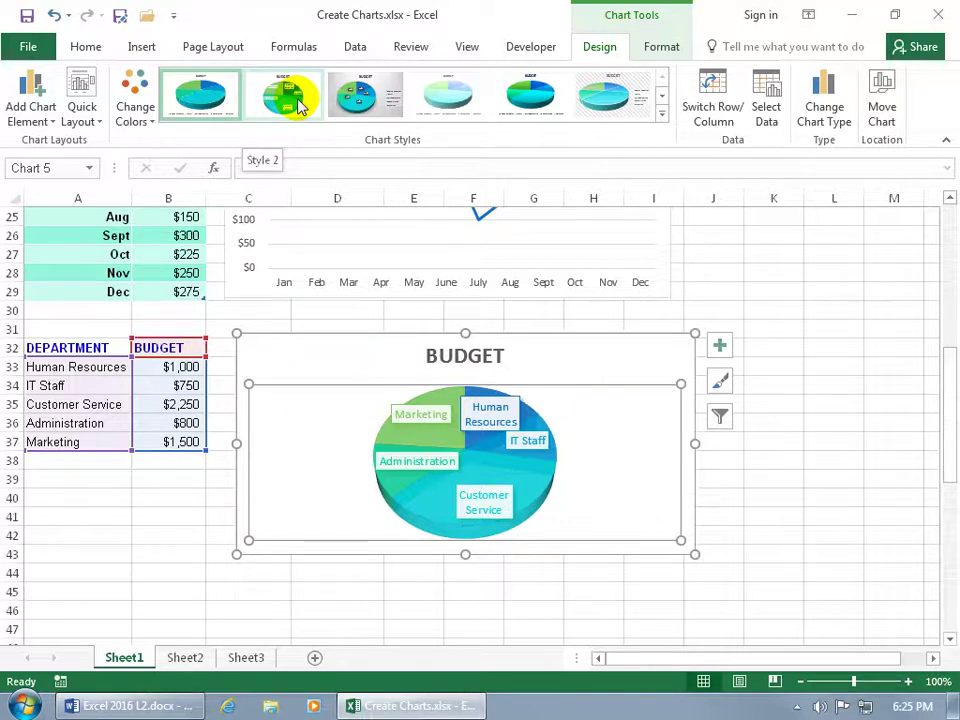
{"action": "left_click", "coordinate": [360, 96]}
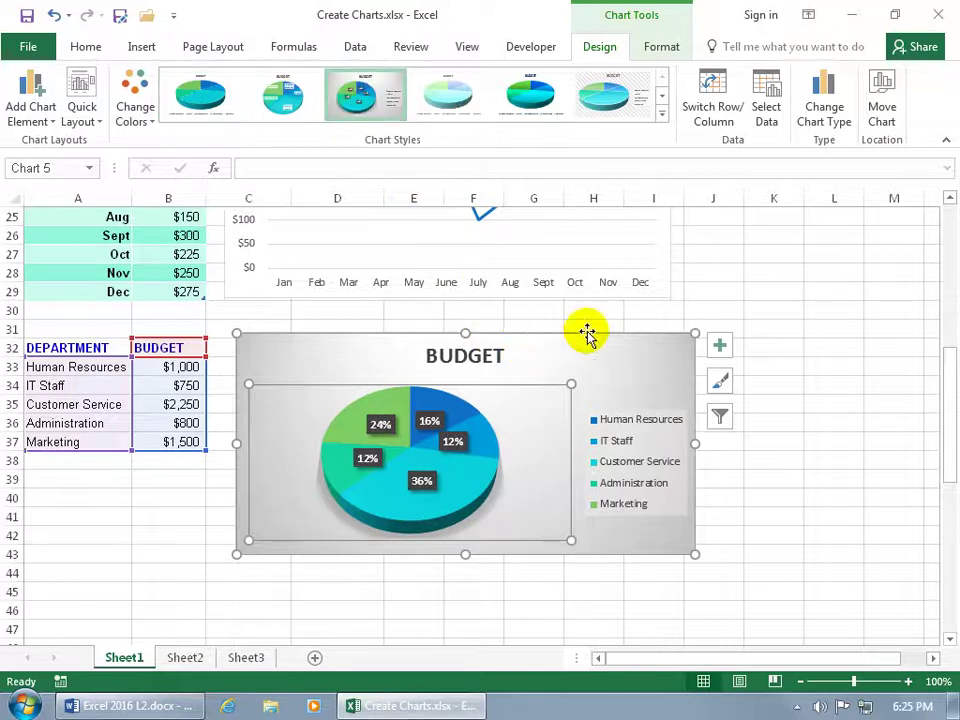